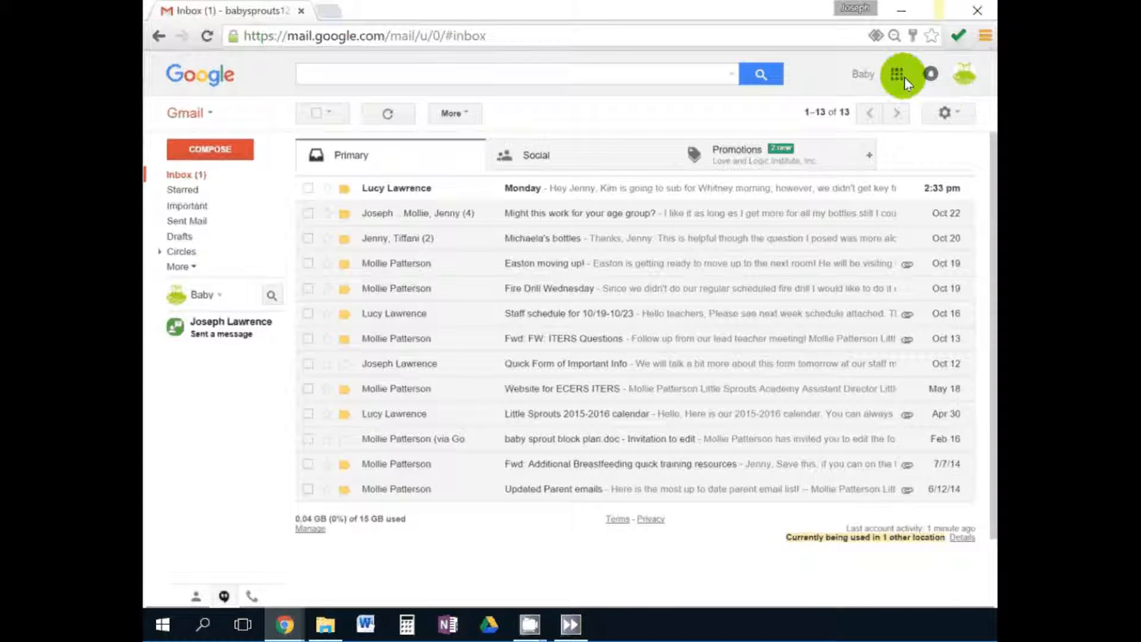
Open Google Drive from Gmail's apps grid to show My Drive's files.
left_click(896, 75)
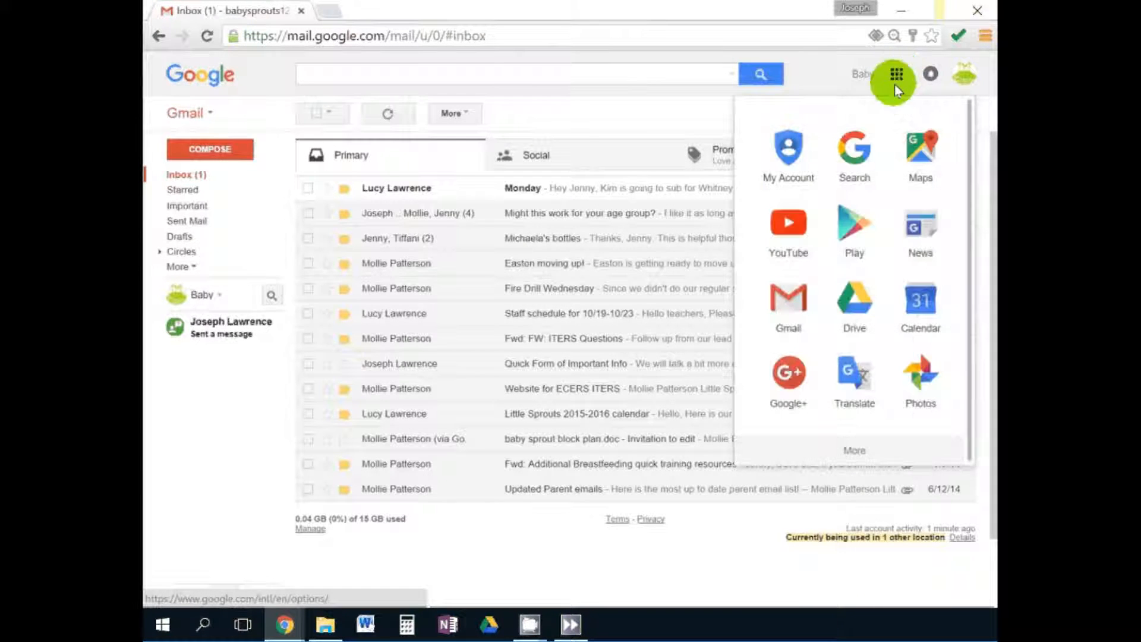
left_click(667, 108)
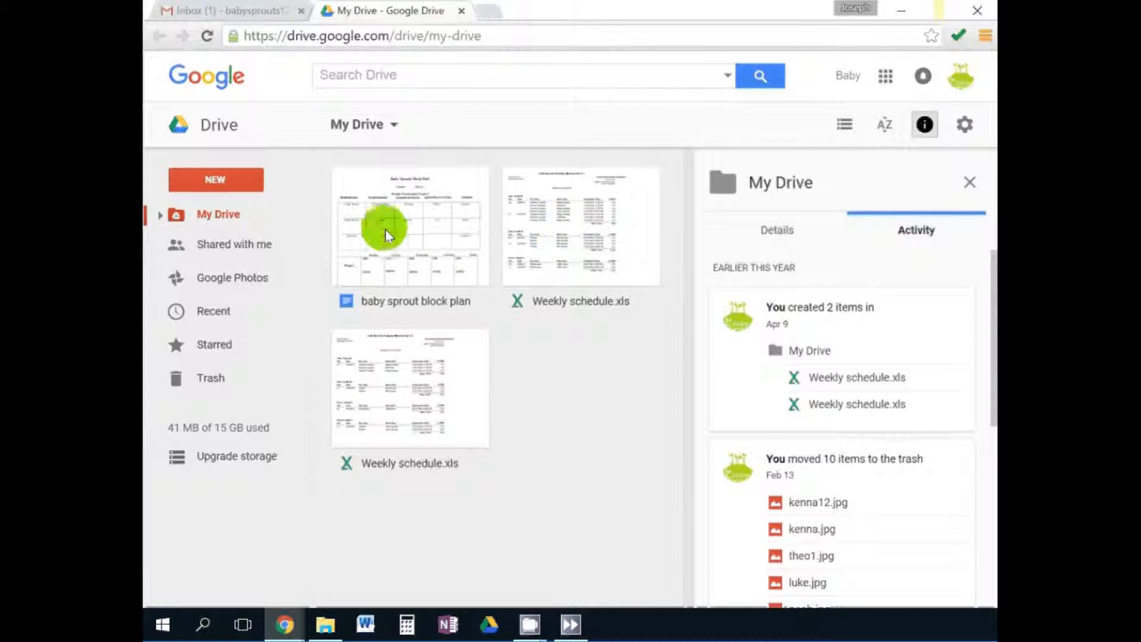
Create a 'Block Plans' folder and drag the baby sprout block plan toward it.
left_click(220, 180)
left_click(235, 215)
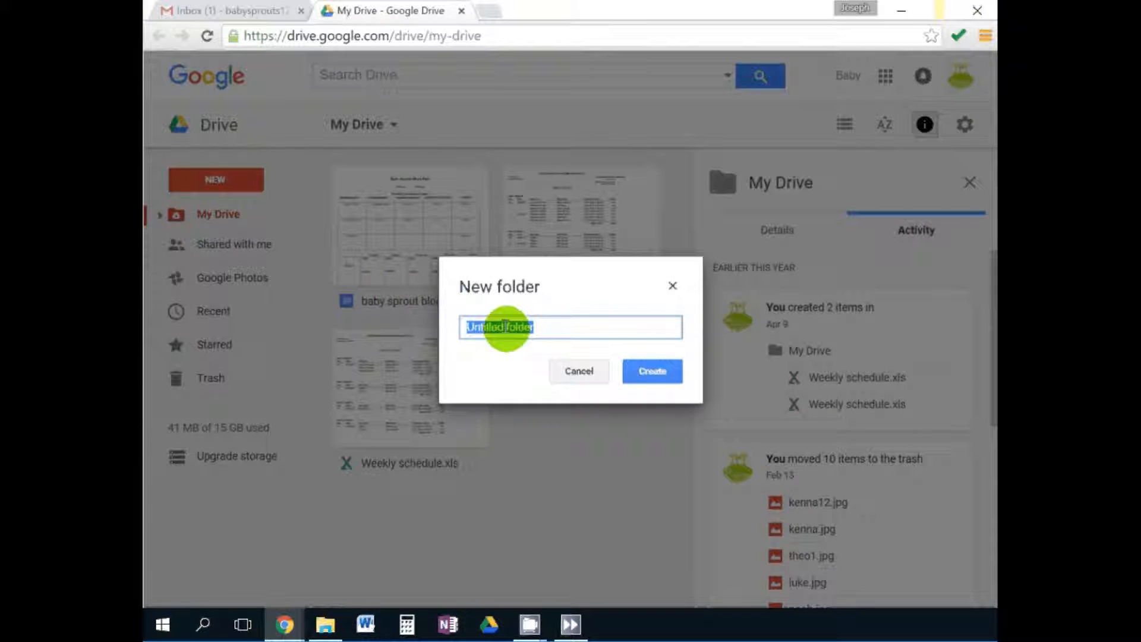
key("BackSpace")
type("Block Plans")
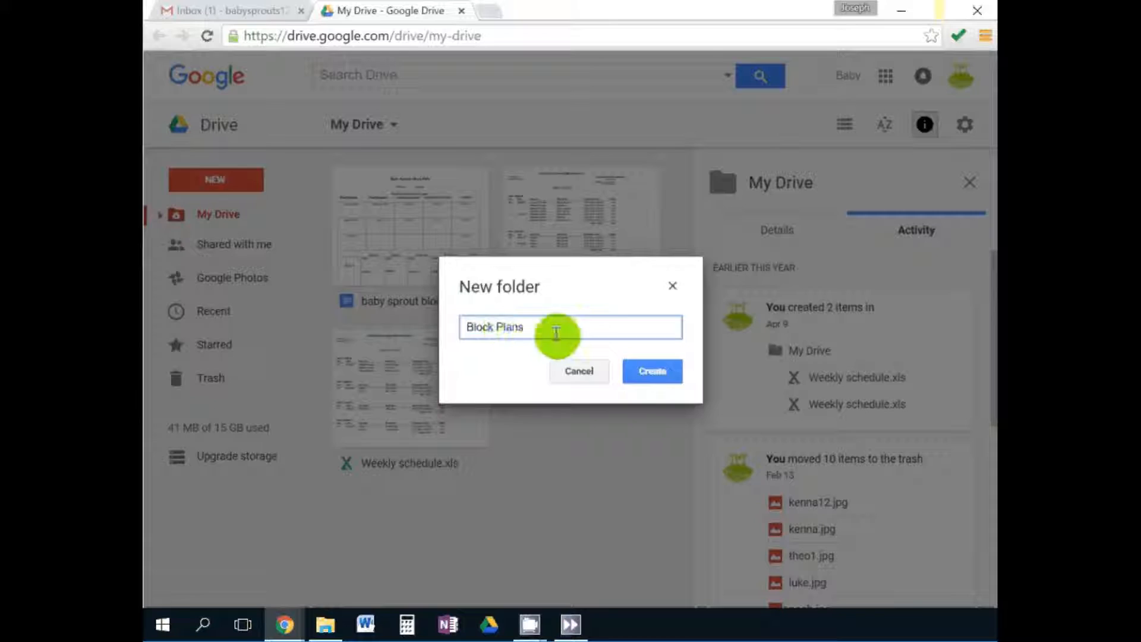
left_click(652, 372)
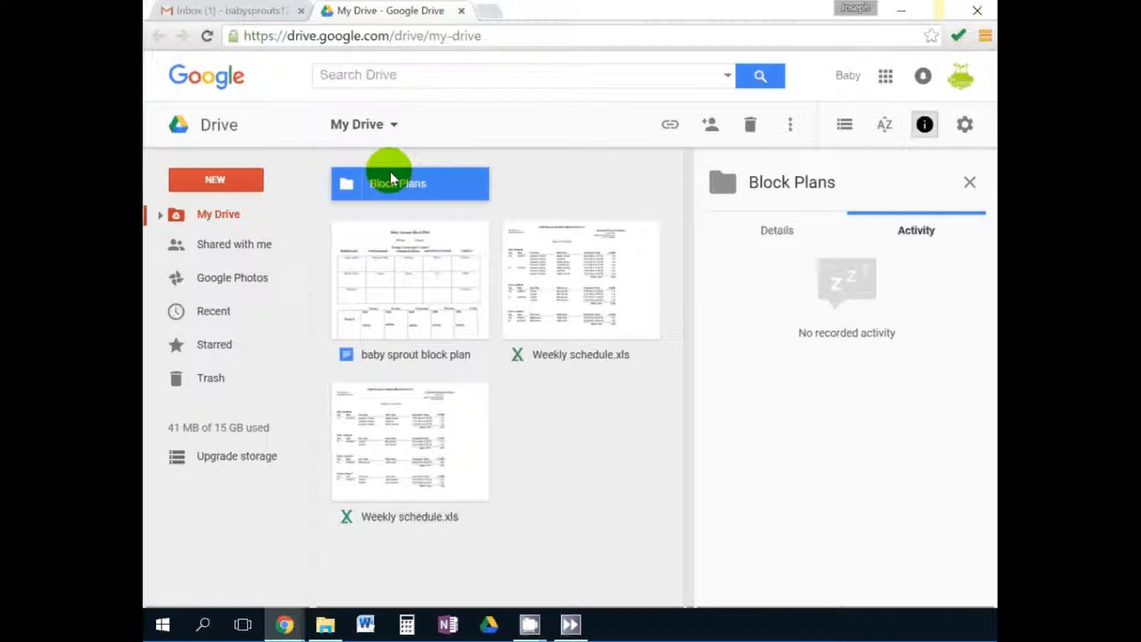
left_click(412, 281)
left_click_drag(413, 280, 374, 247)
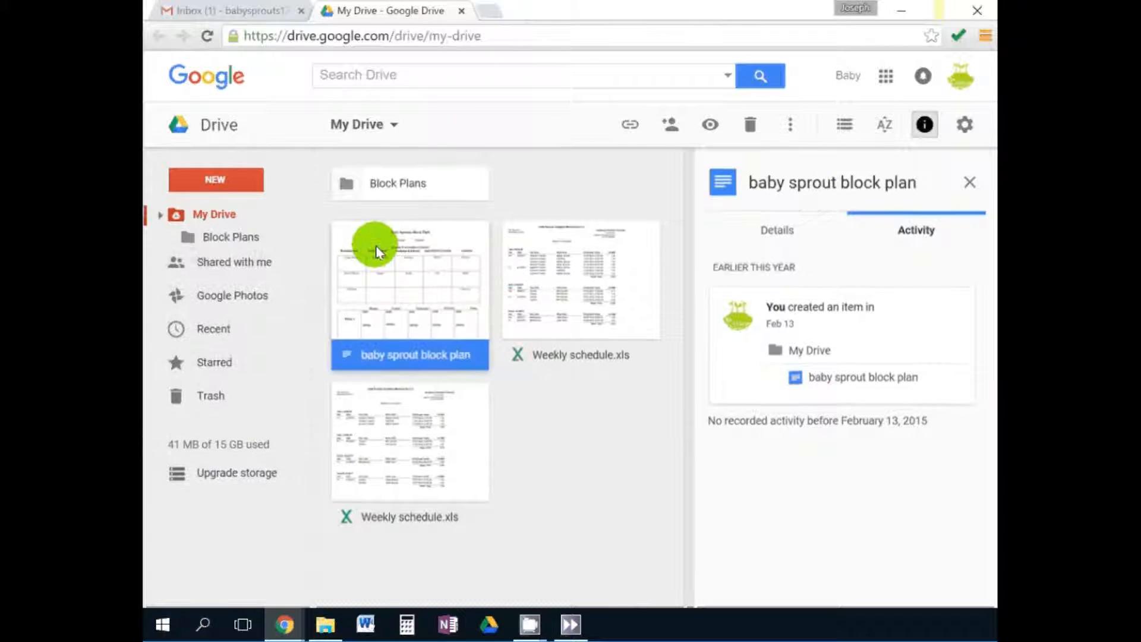
Create a new blank Google Doc and select its Untitled document title.
left_click(220, 181)
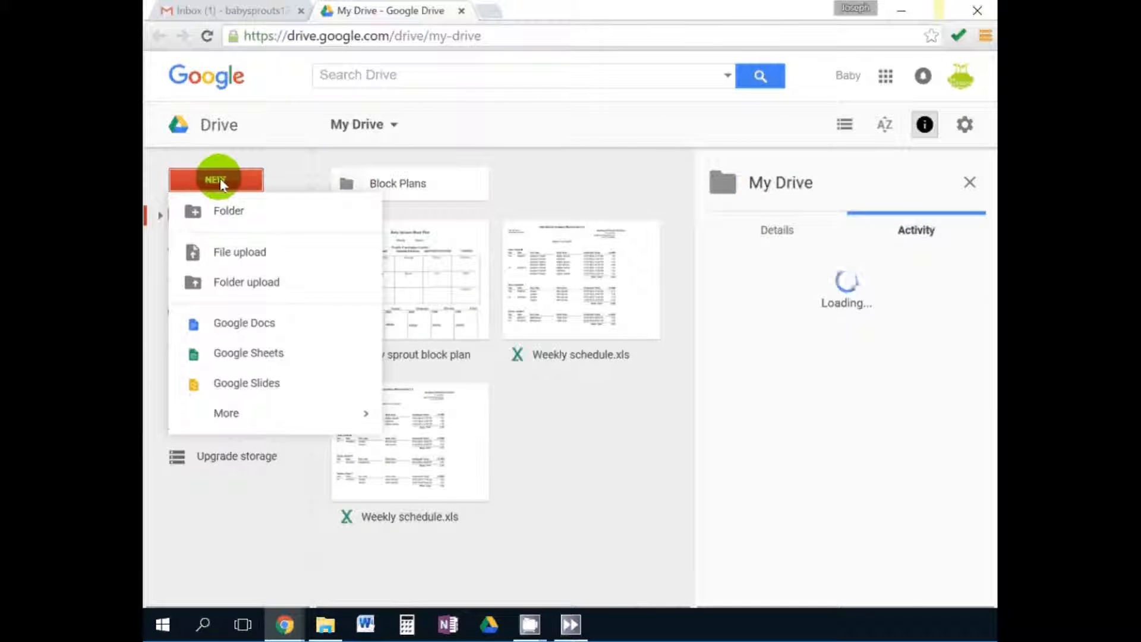
left_click(230, 258)
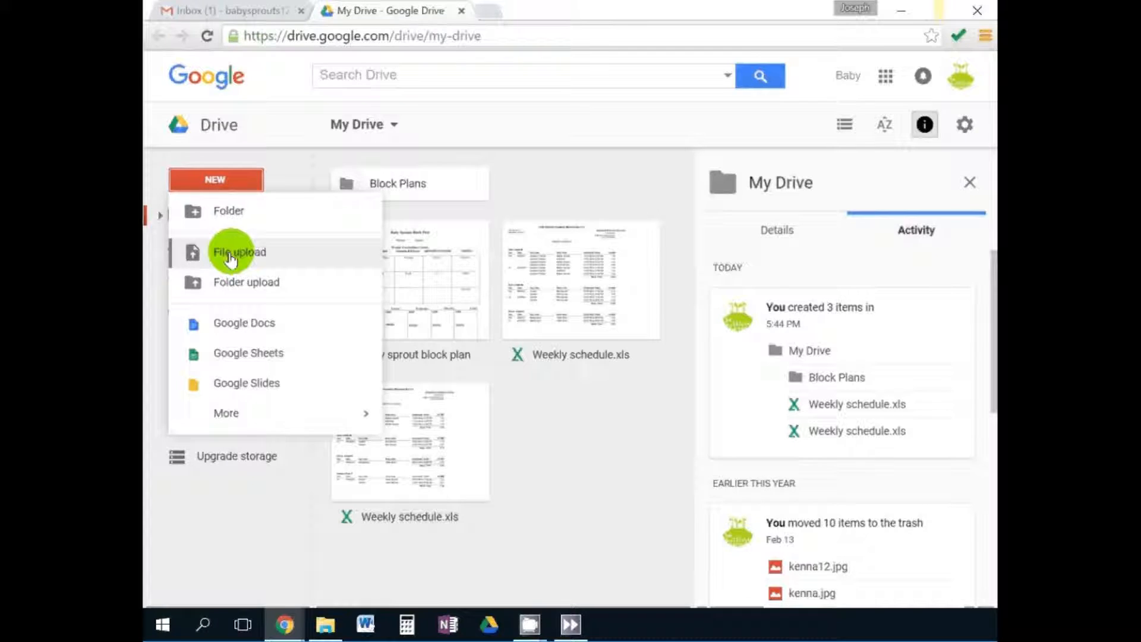
left_click(240, 328)
left_click(241, 59)
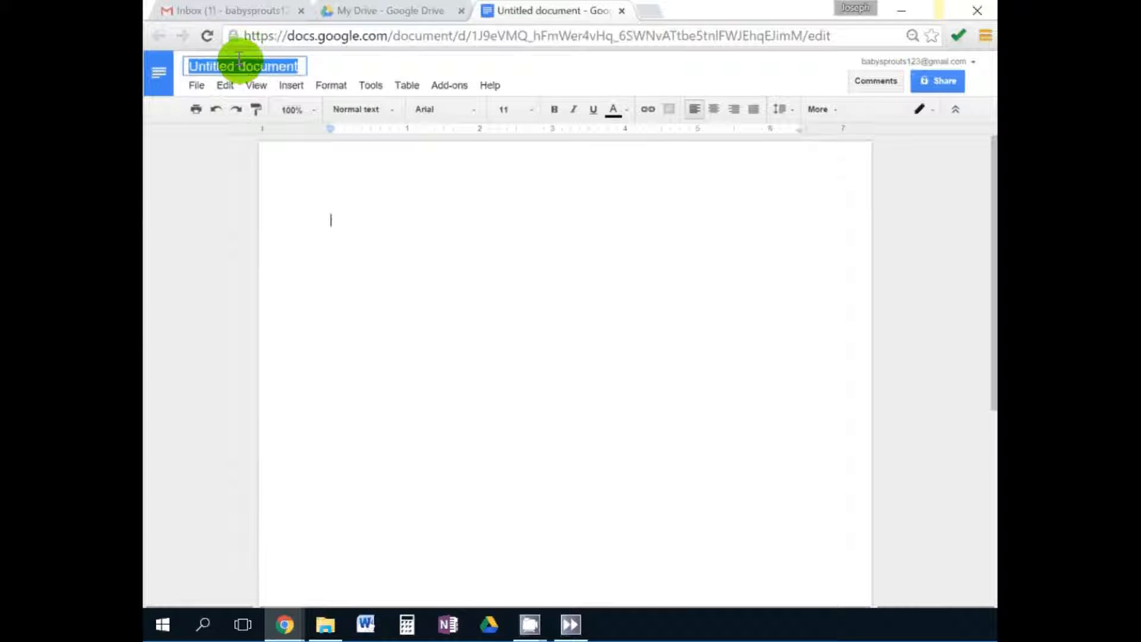
left_click(197, 85)
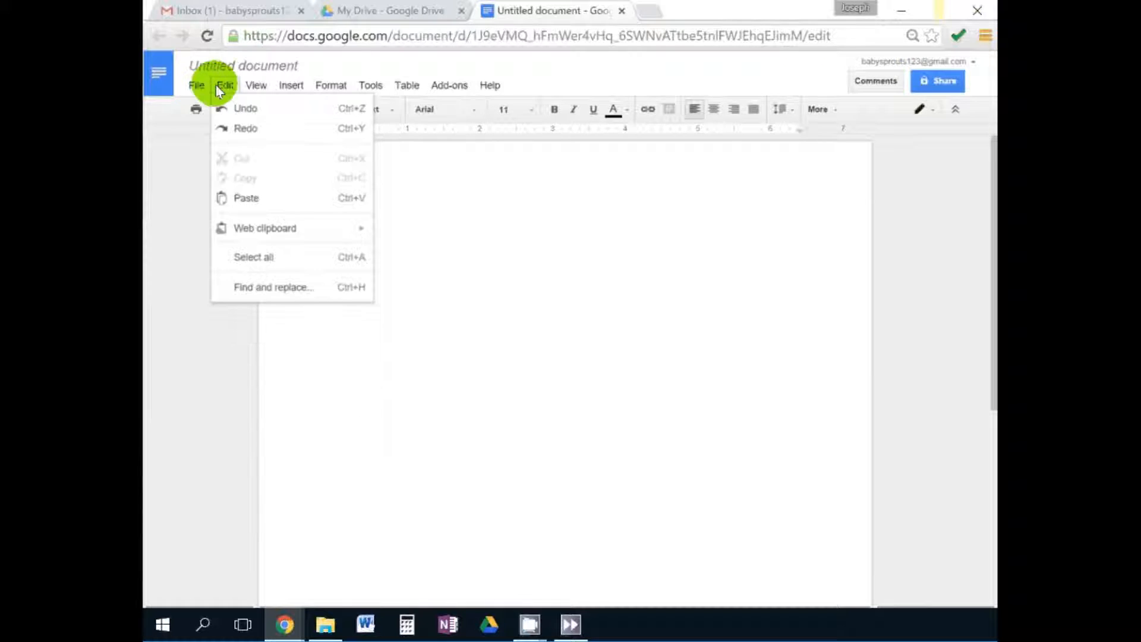
mouse_move(242, 92)
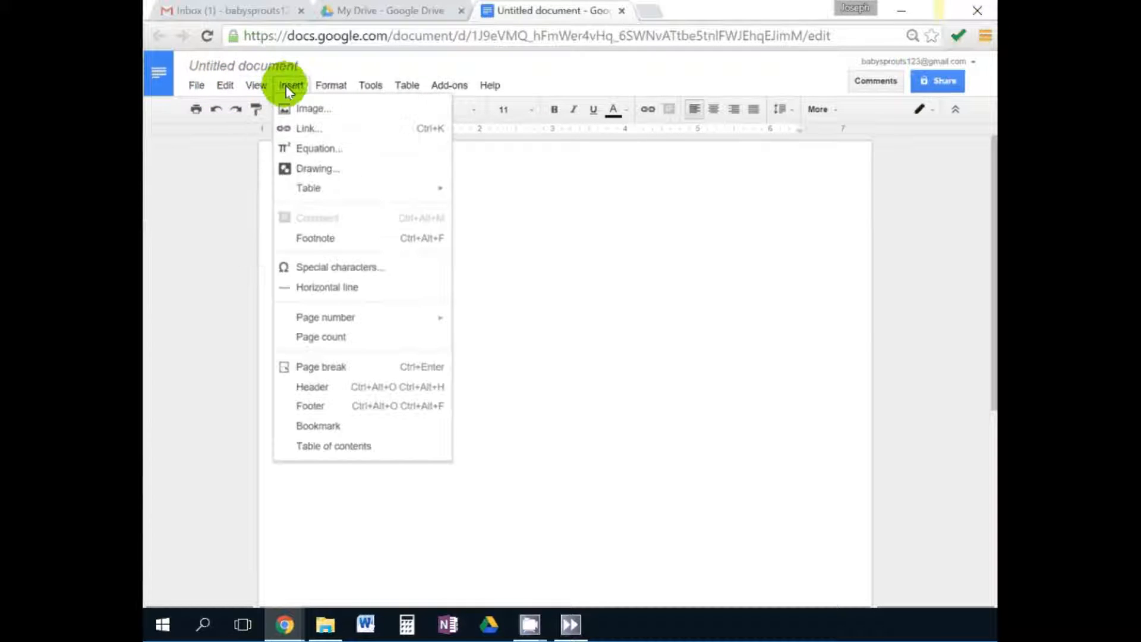
mouse_move(334, 89)
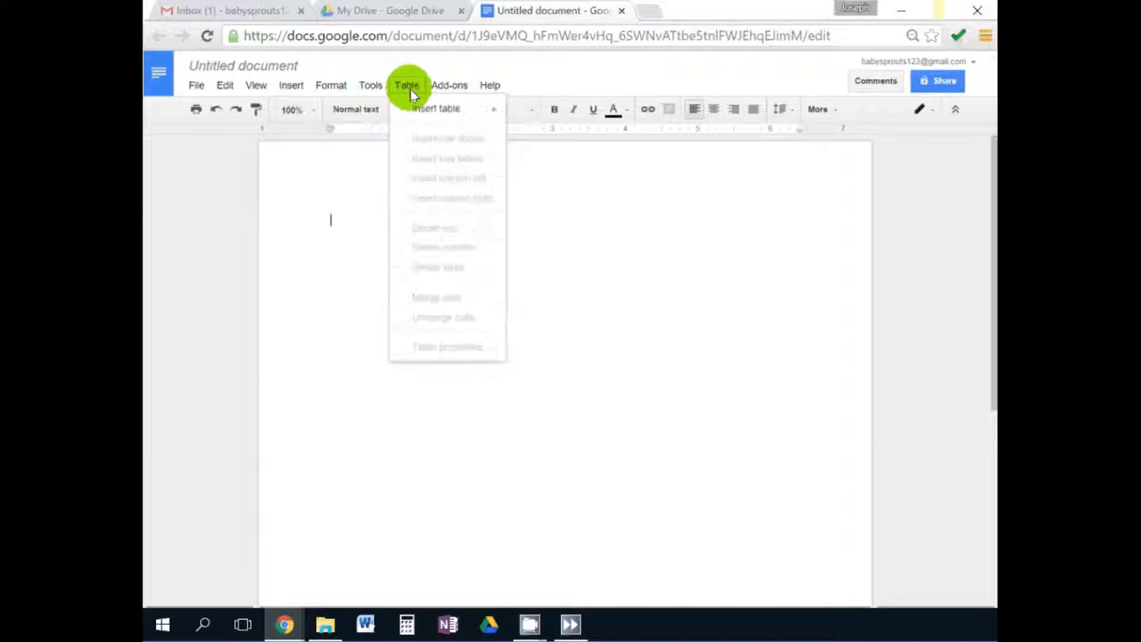
mouse_move(447, 89)
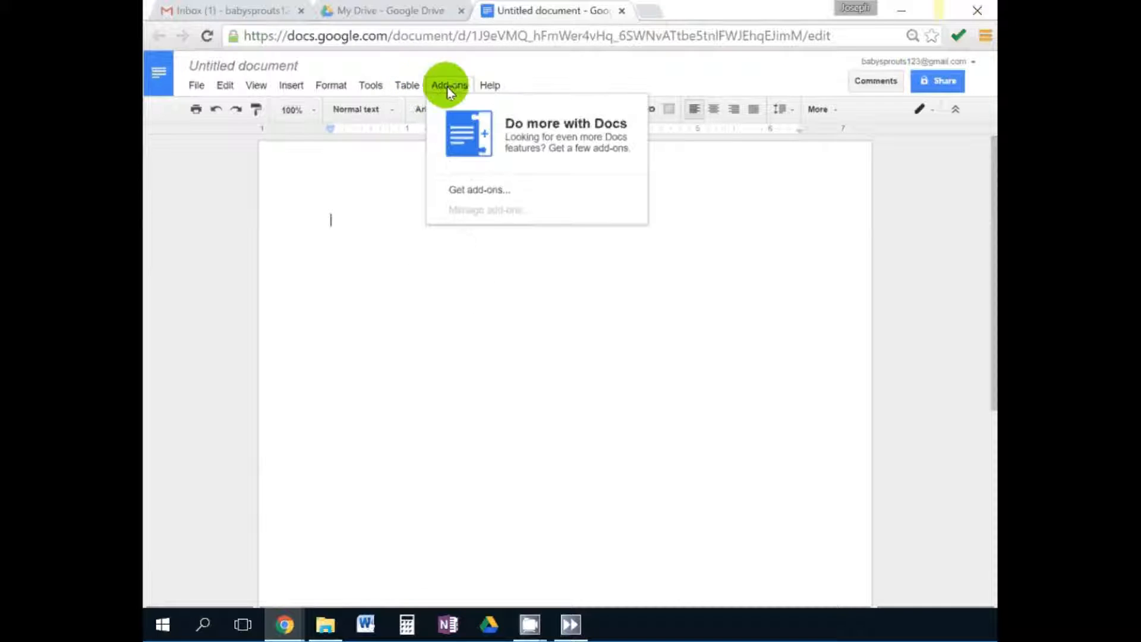
left_click(487, 87)
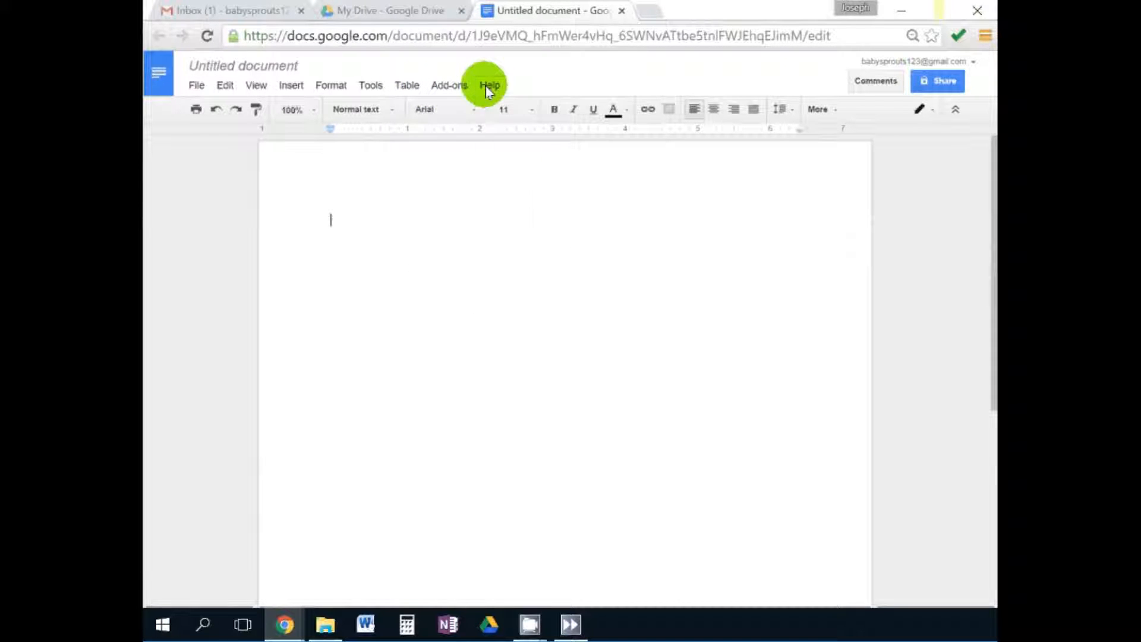
Name the doc 'Document' via Share, add then cancel a contact, and close it.
left_click(934, 80)
left_click(457, 312)
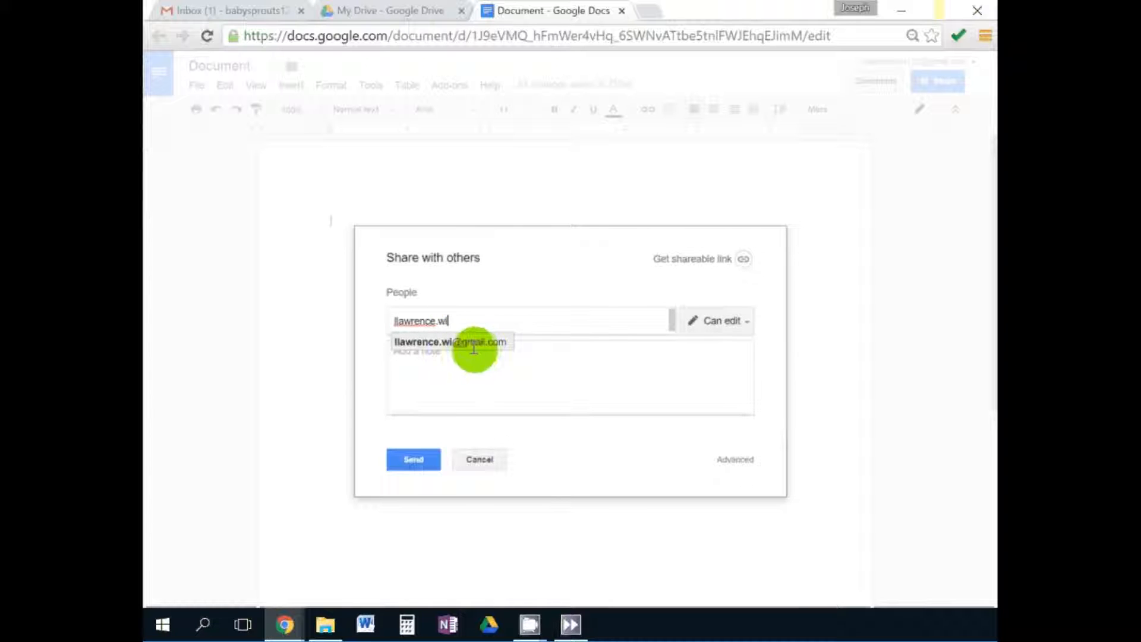
left_click(466, 342)
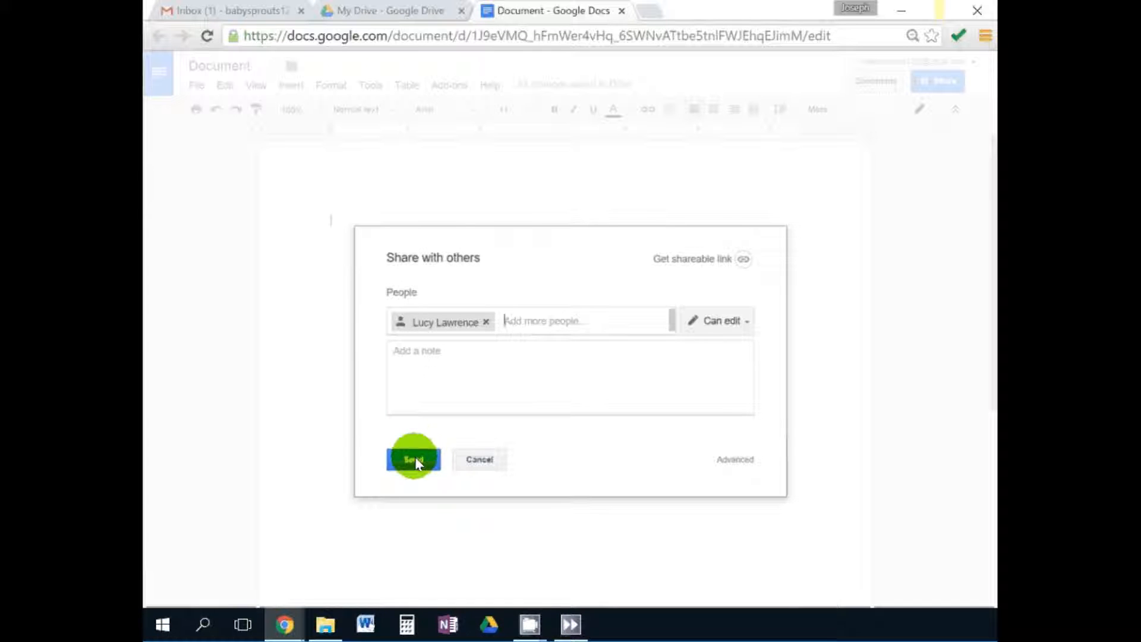
left_click(480, 459)
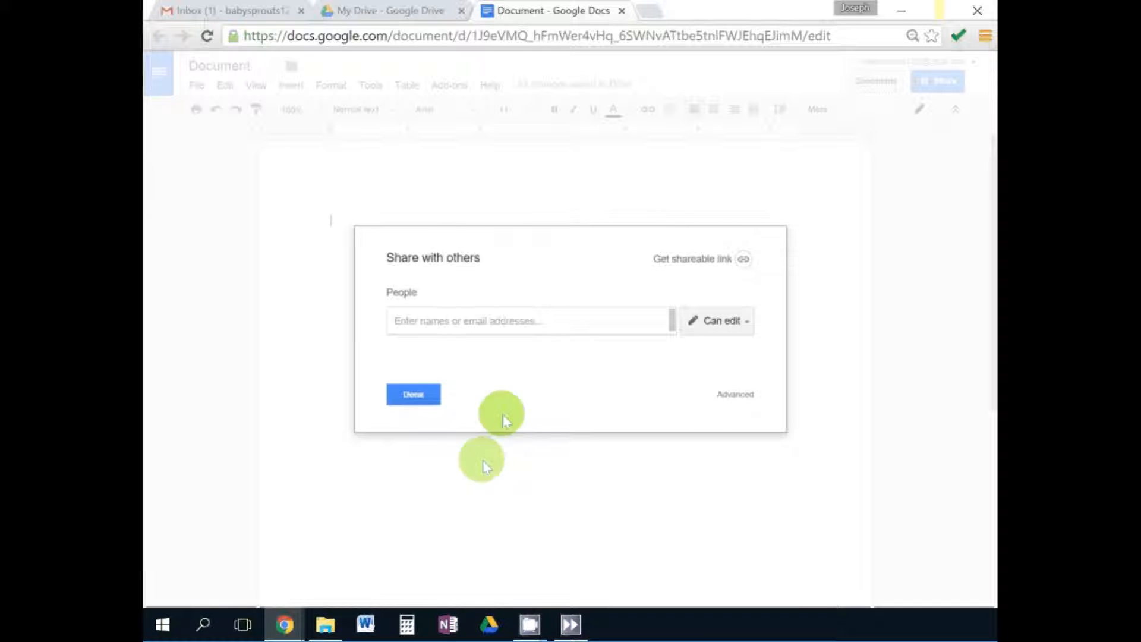
left_click(400, 394)
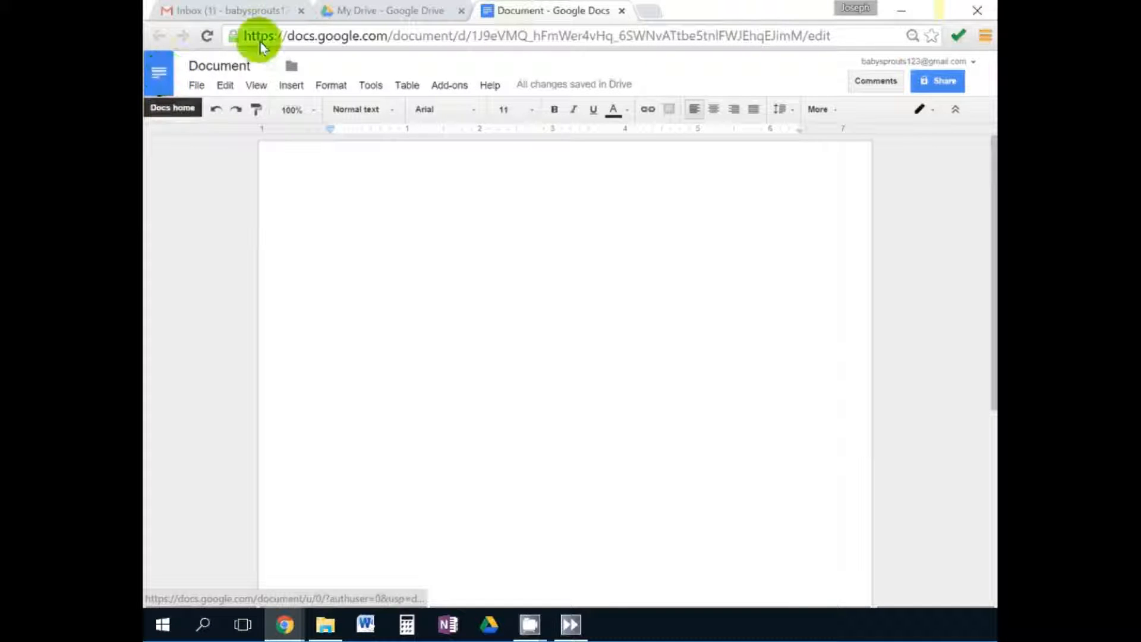
left_click(622, 12)
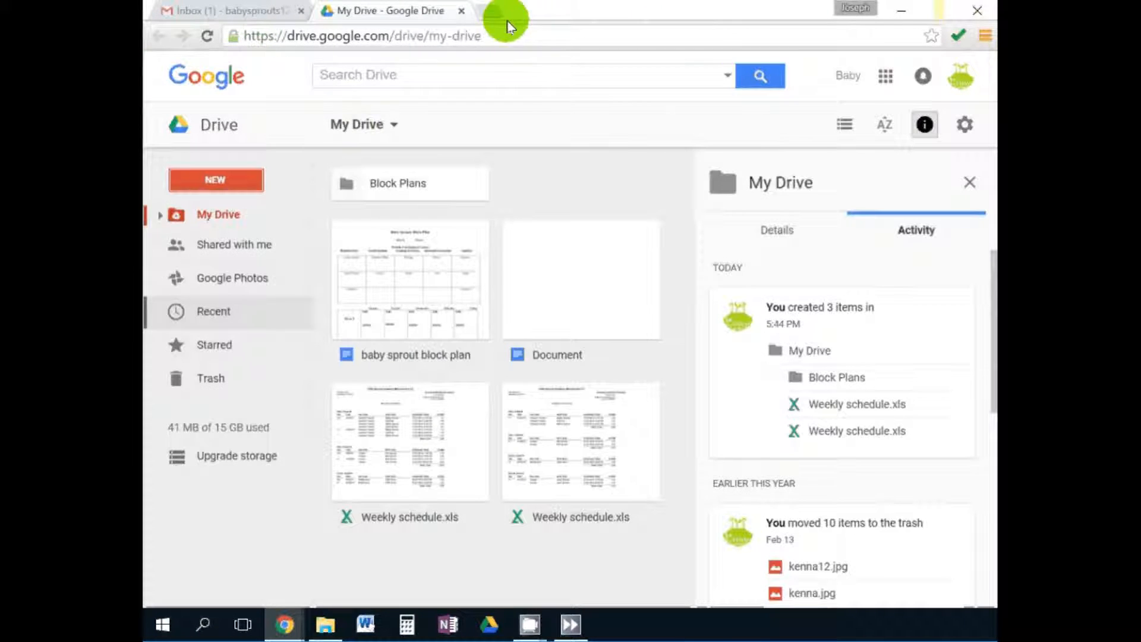
Create a blank Google Sheets spreadsheet, browse its menus, then close it.
left_click(237, 189)
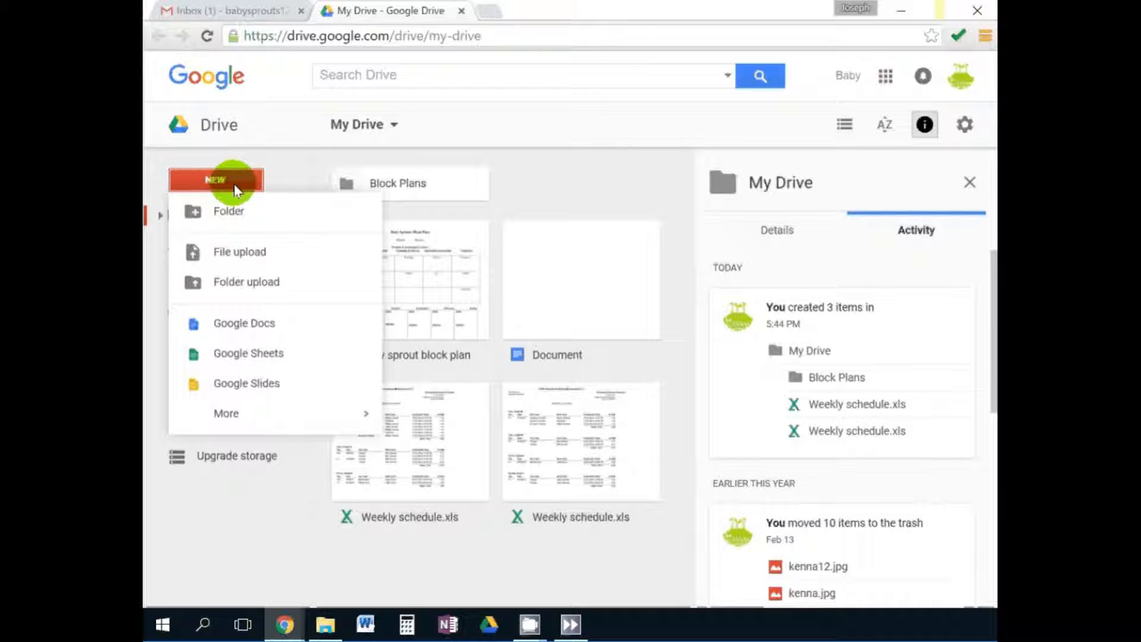
left_click(270, 353)
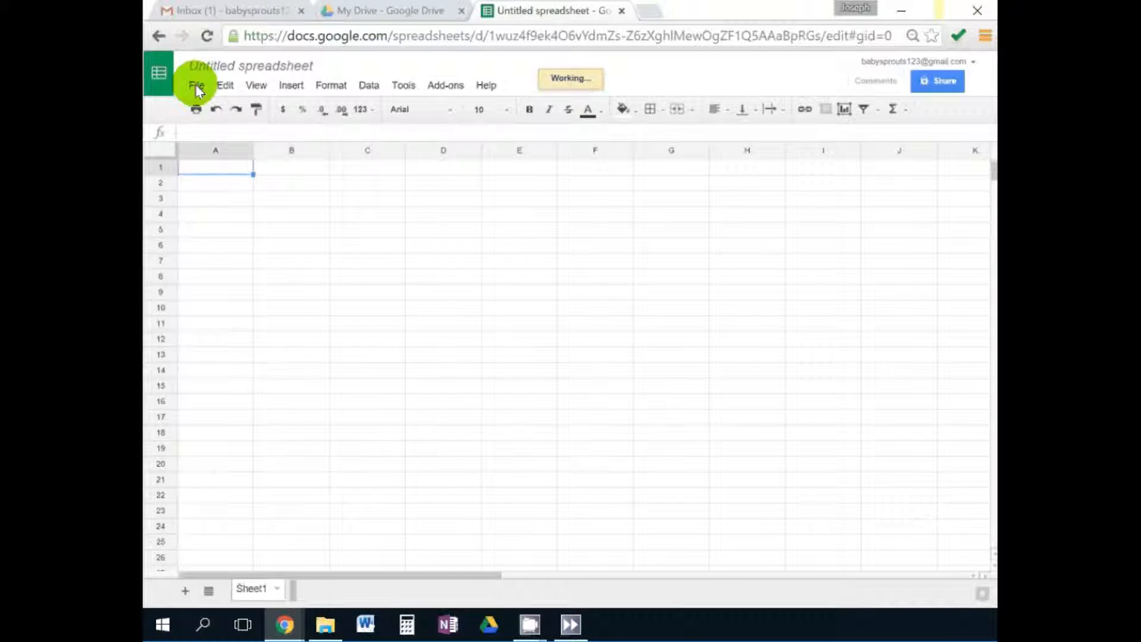
left_click(195, 84)
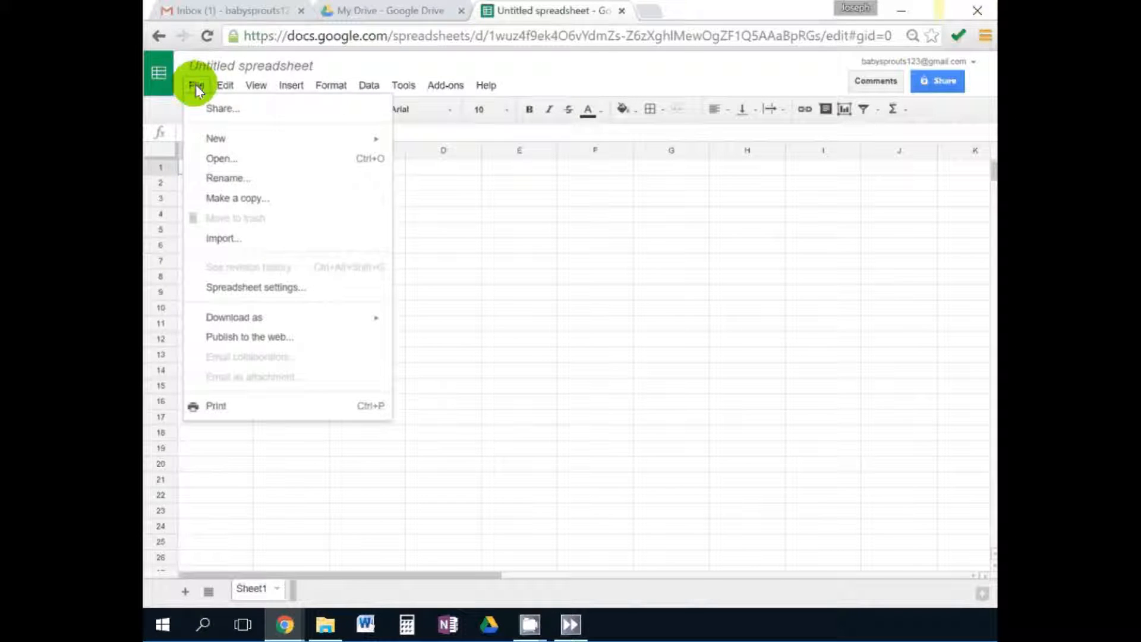
mouse_move(226, 87)
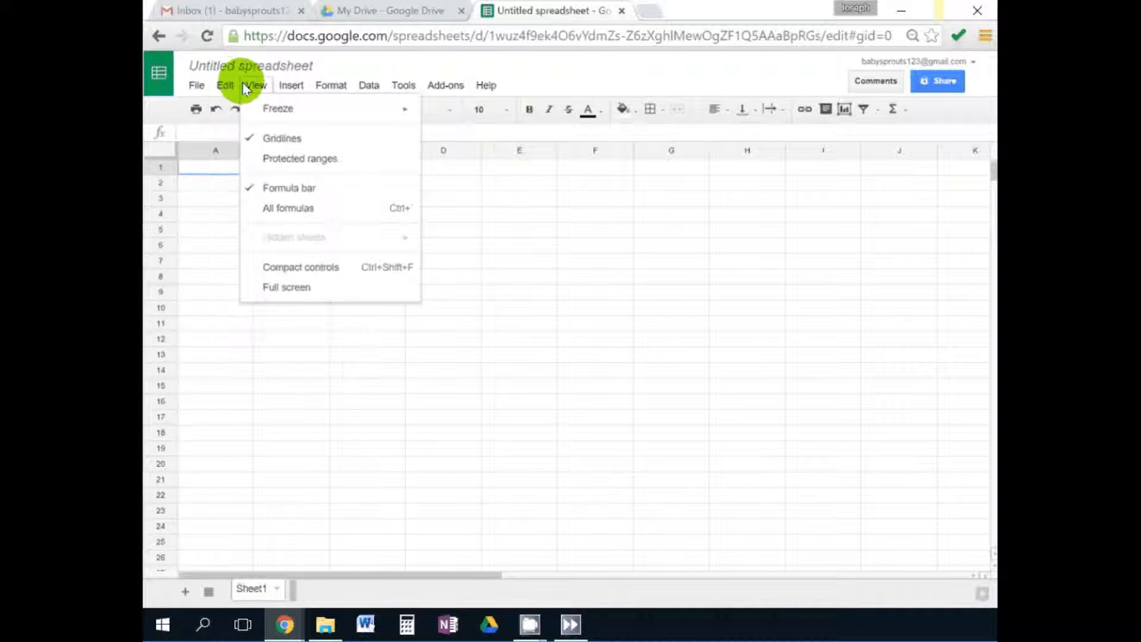
mouse_move(280, 88)
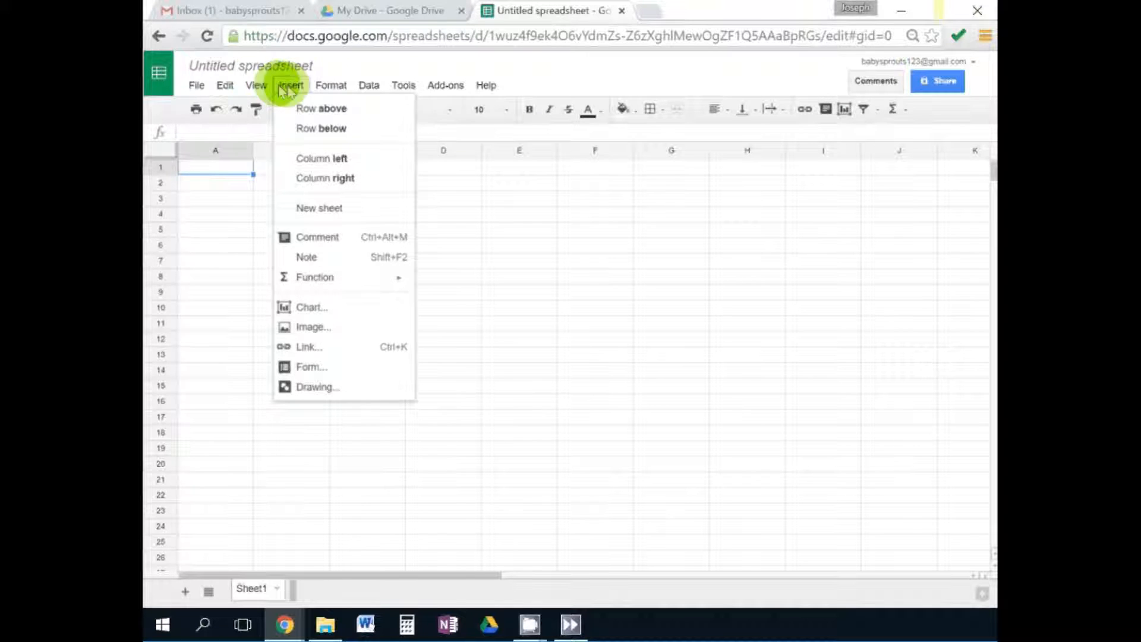
mouse_move(325, 84)
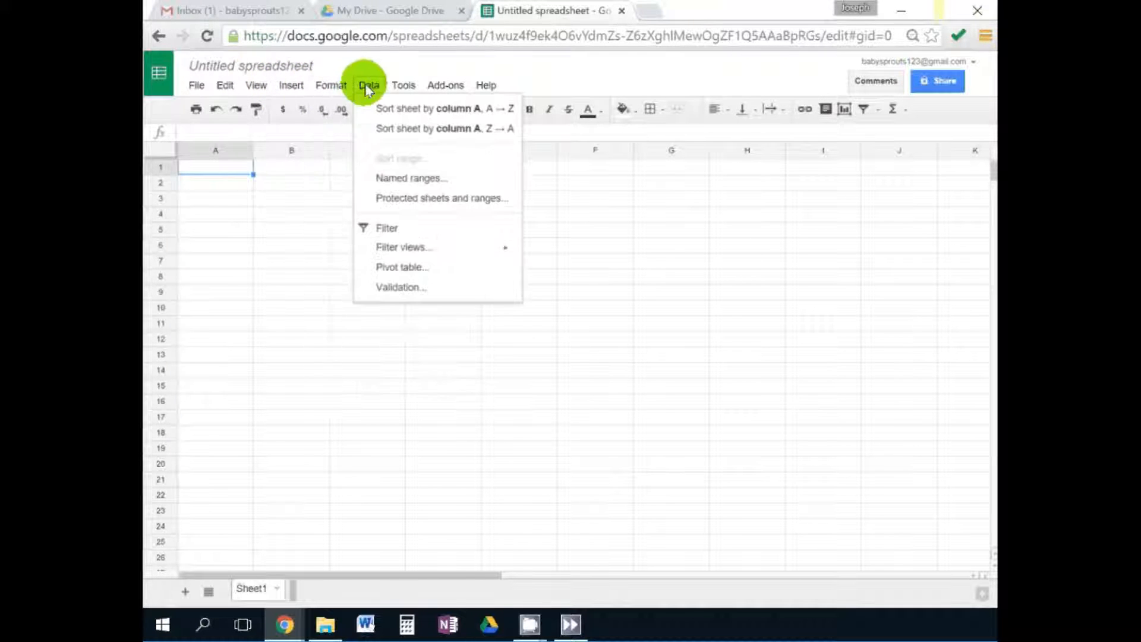
left_click(487, 84)
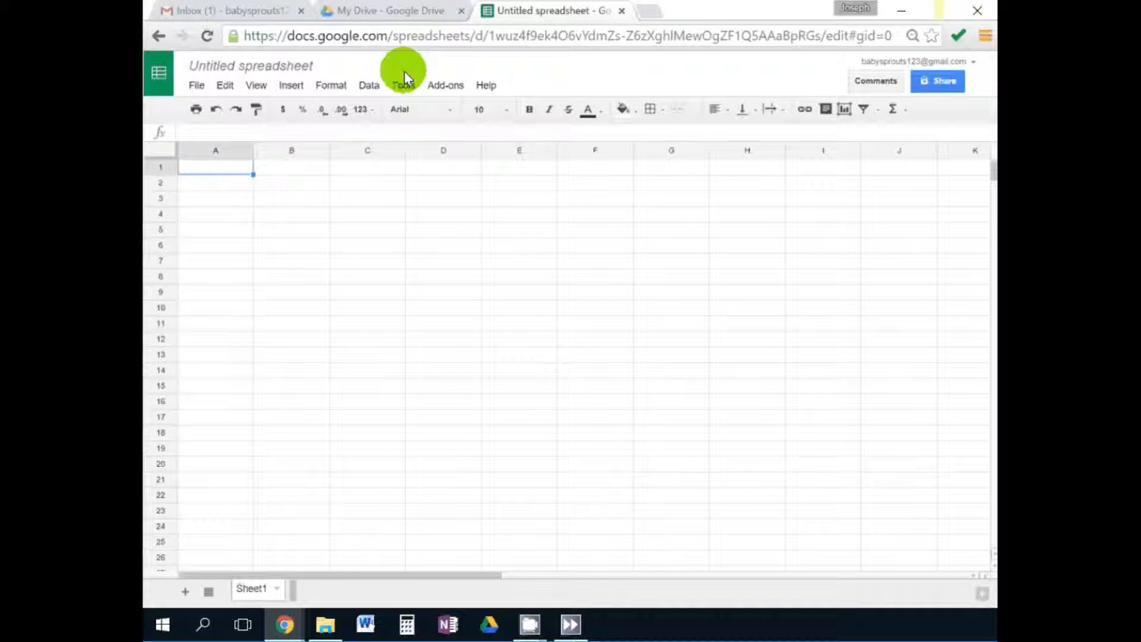
left_click(627, 11)
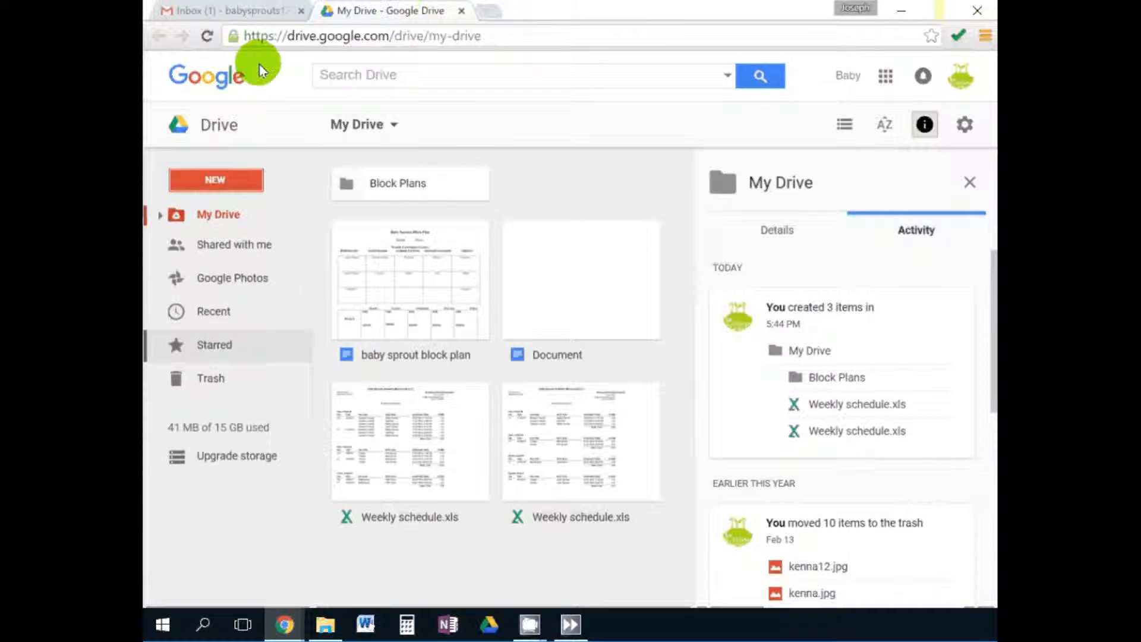
left_click(224, 178)
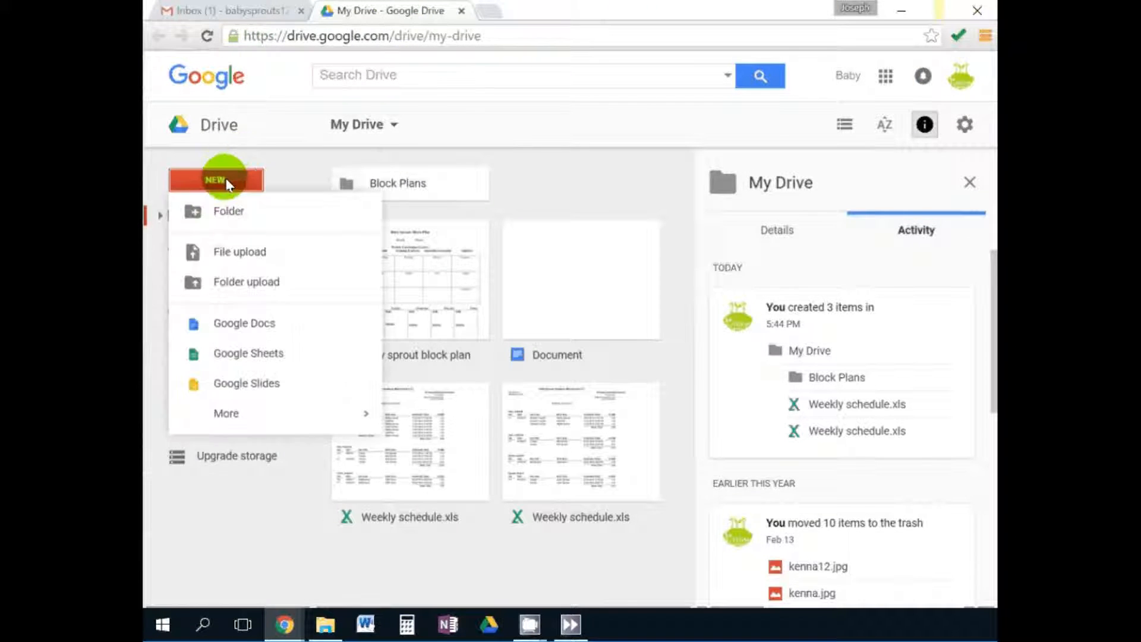
left_click(277, 385)
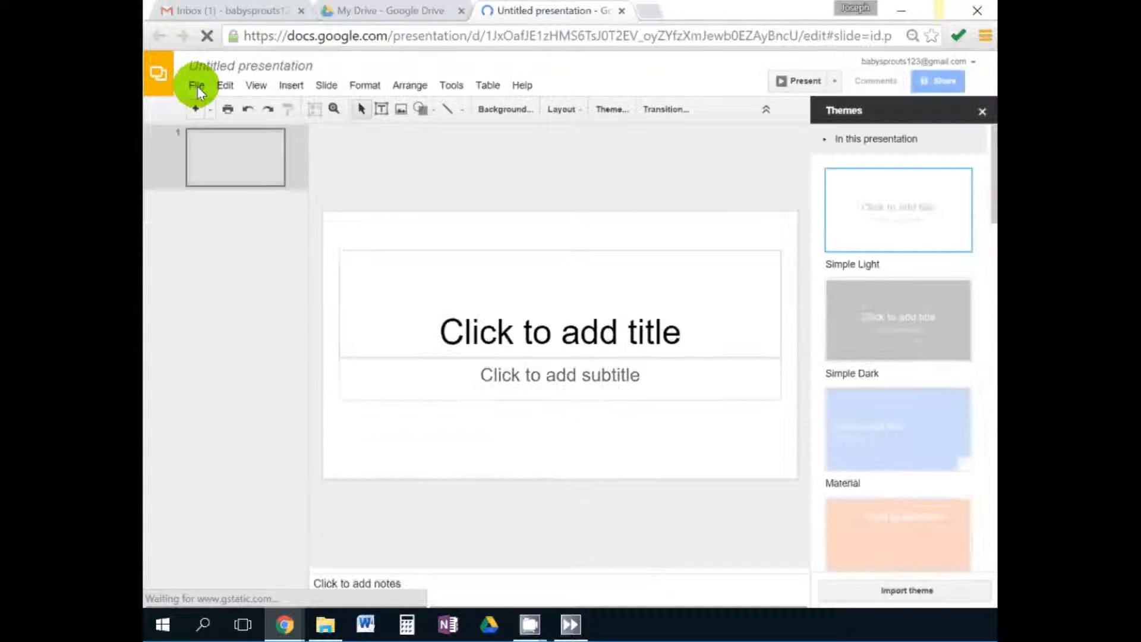
left_click(197, 86)
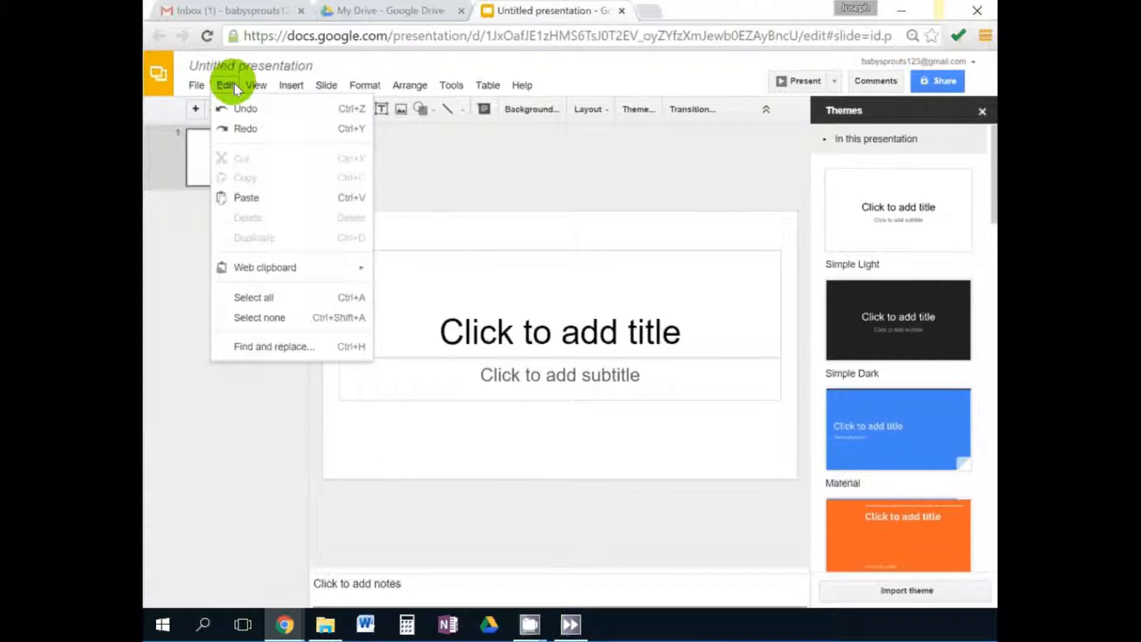
mouse_move(271, 84)
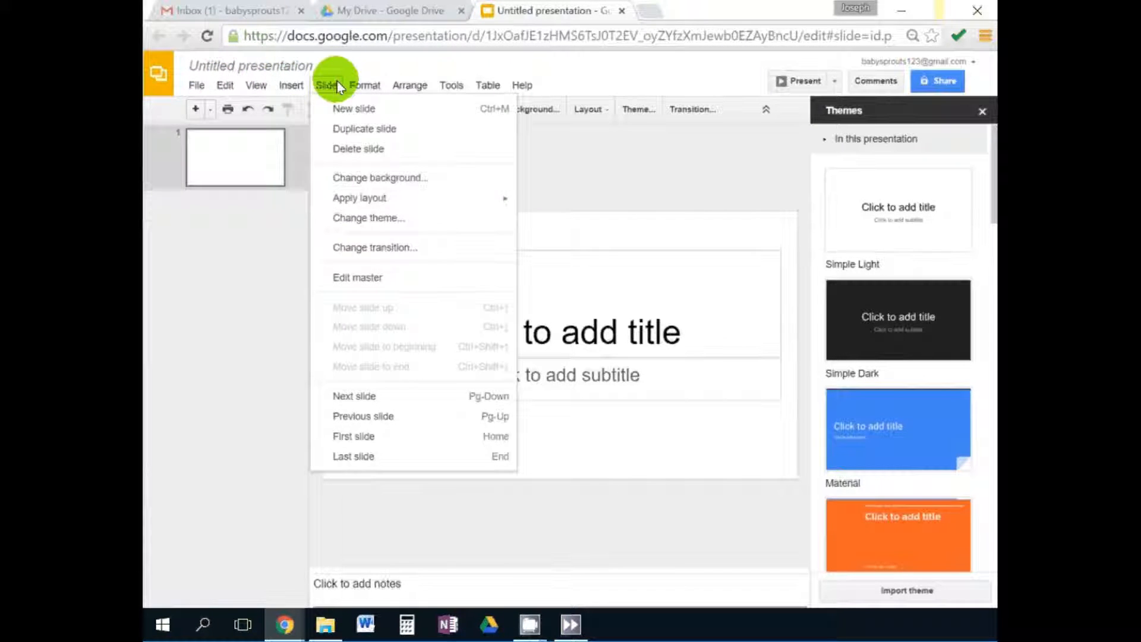
mouse_move(354, 88)
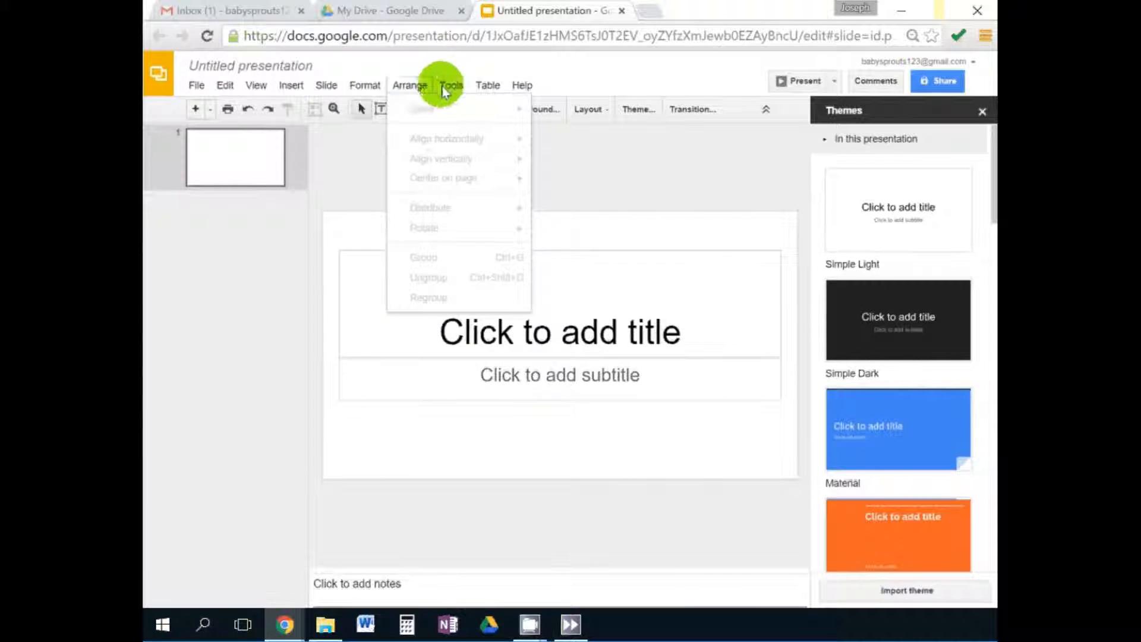
left_click(526, 83)
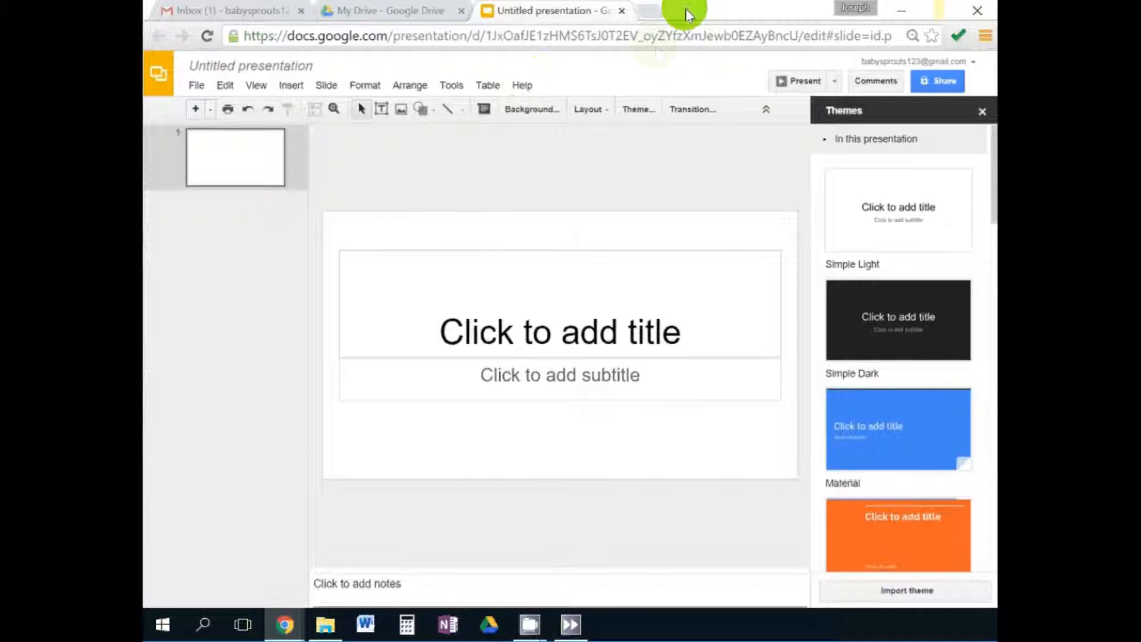
left_click(622, 12)
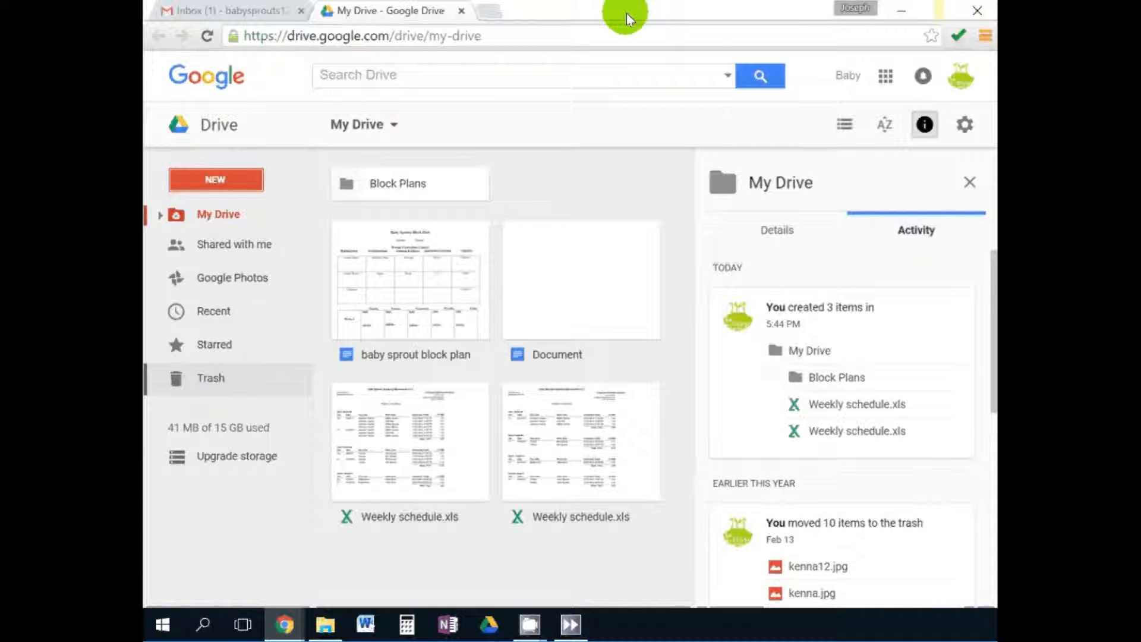
Create a blank Google Form with a short-answer 'What is your name' question.
left_click(217, 179)
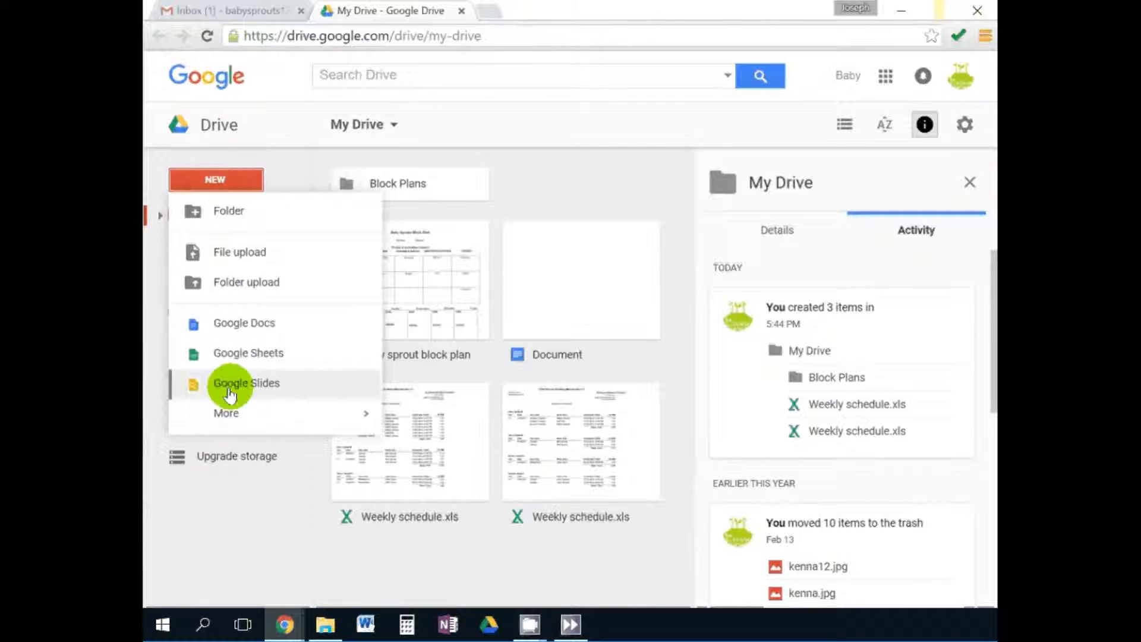
mouse_move(229, 413)
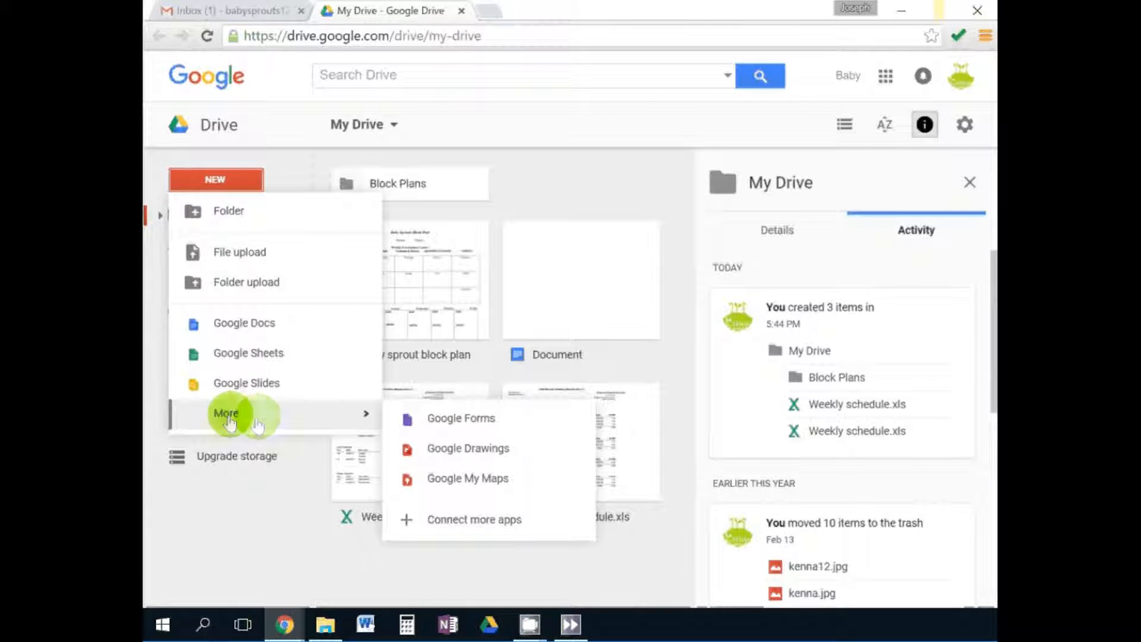
left_click(473, 426)
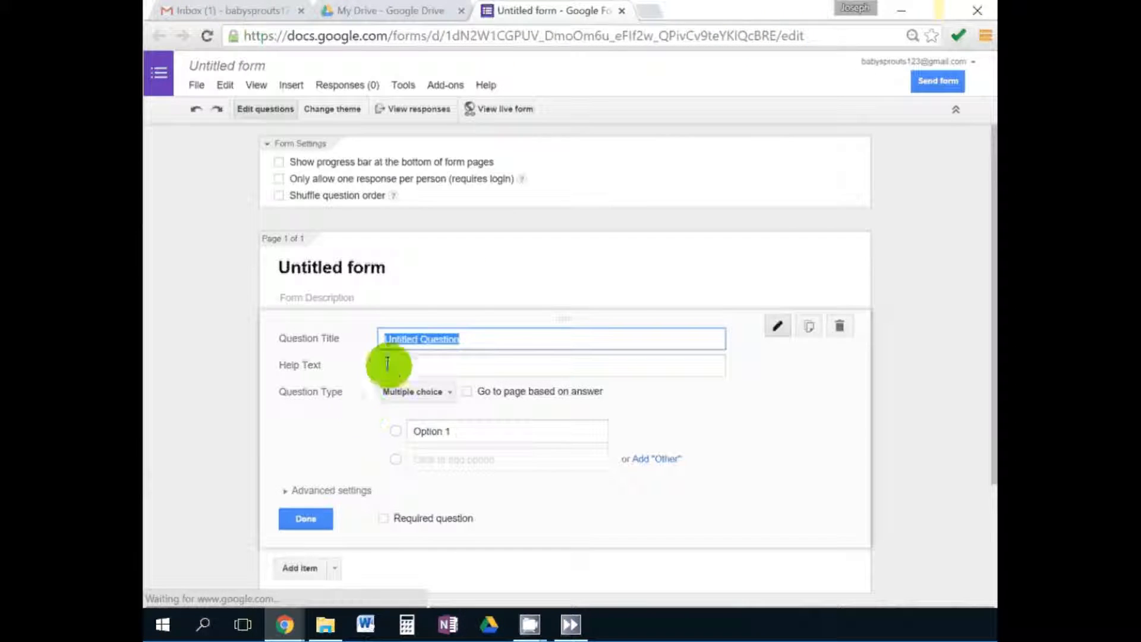
type("What is your name?")
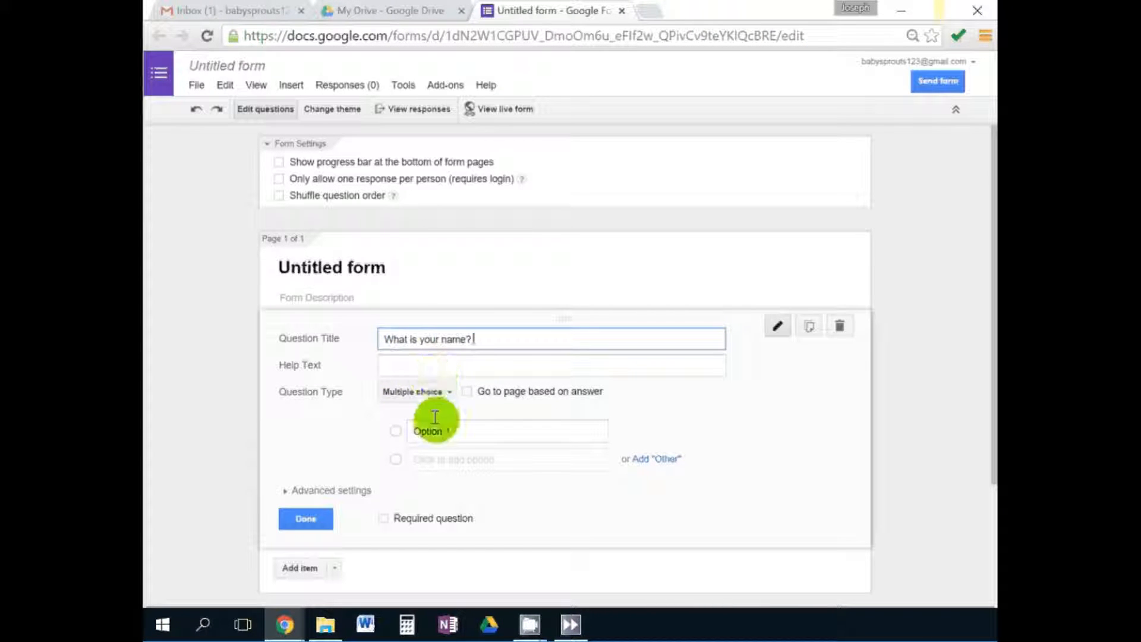
left_click(433, 393)
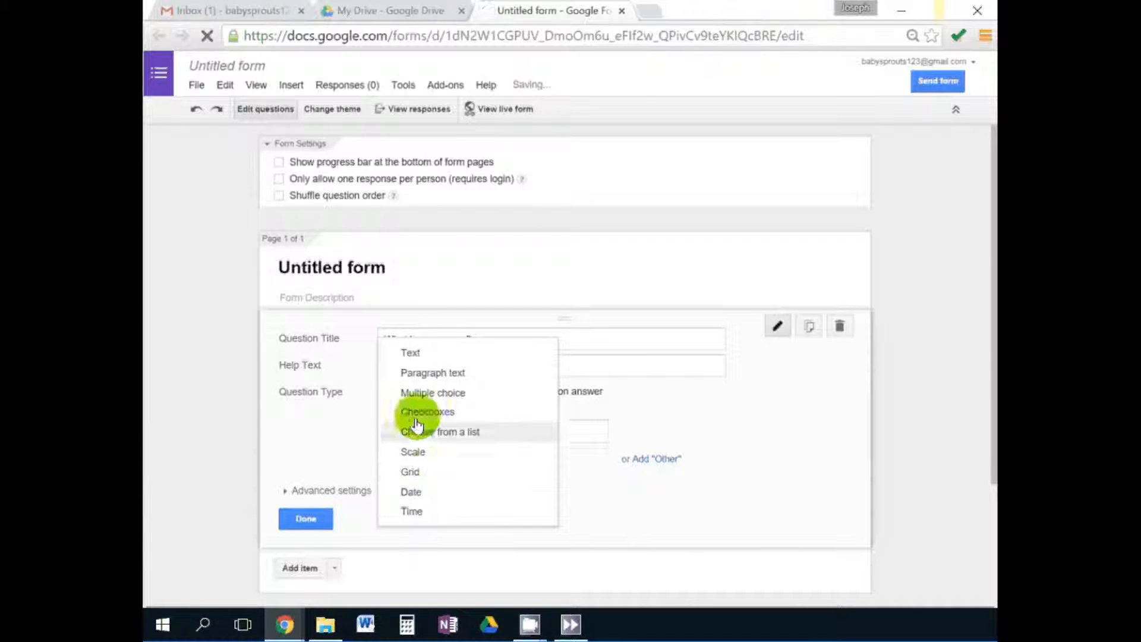
left_click(415, 351)
left_click(305, 491)
Add a 'What is your child's name' question.
left_click(295, 396)
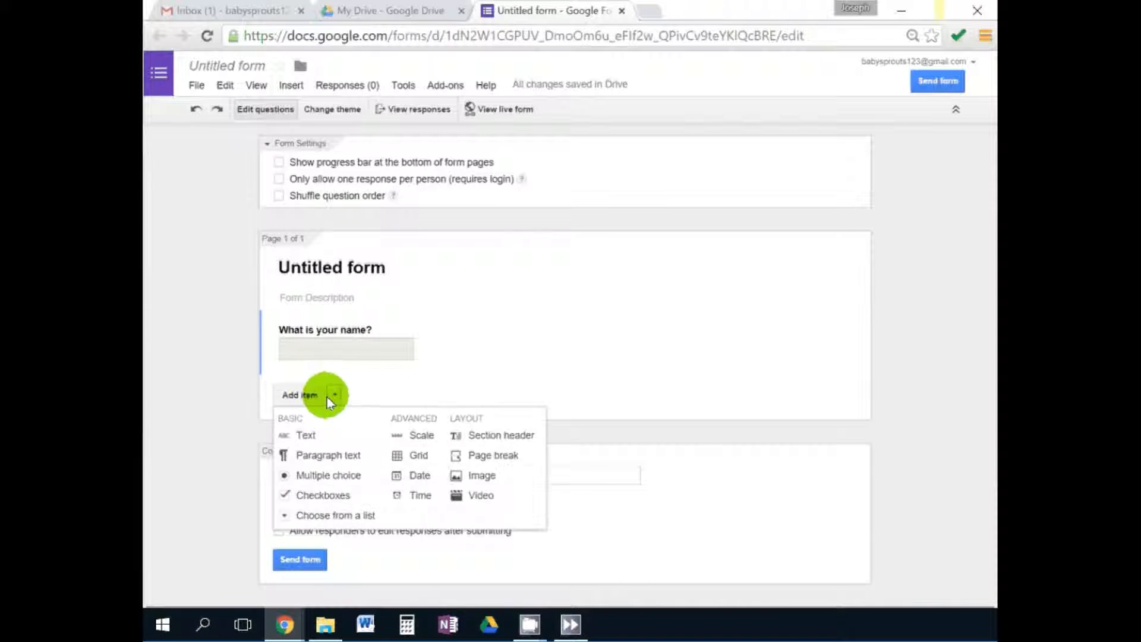
left_click(301, 437)
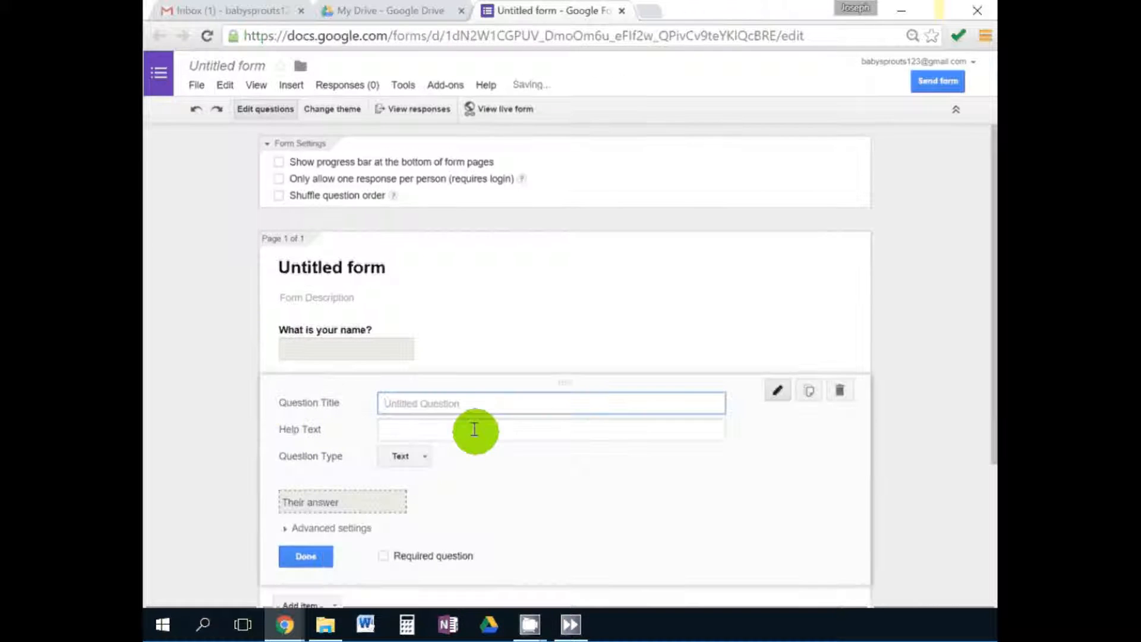
type("W")
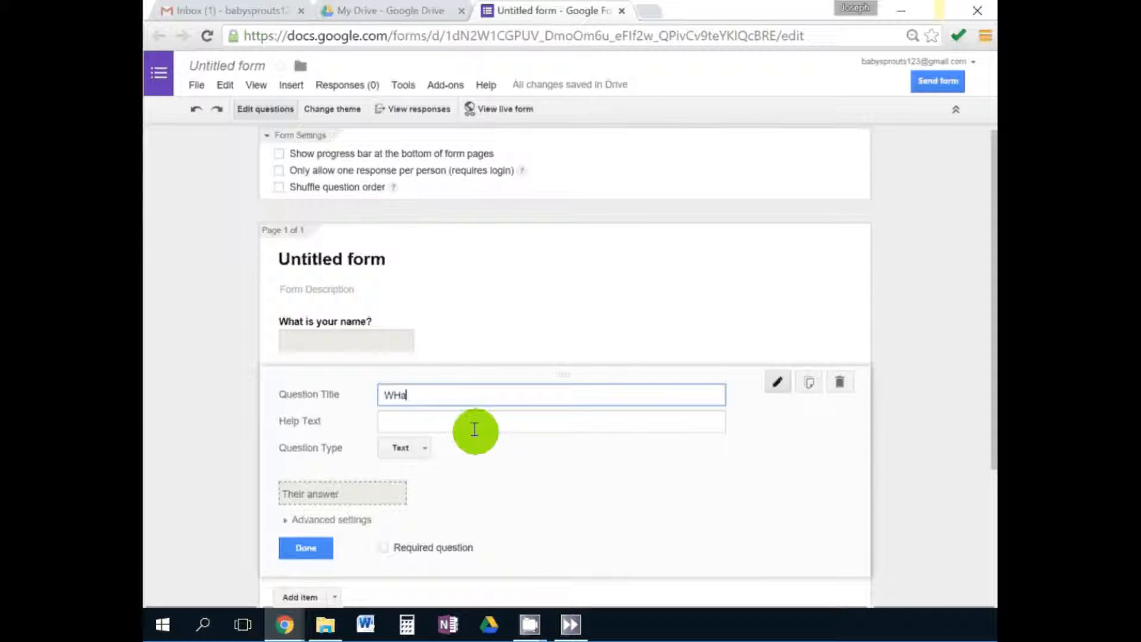
type("hat is your")
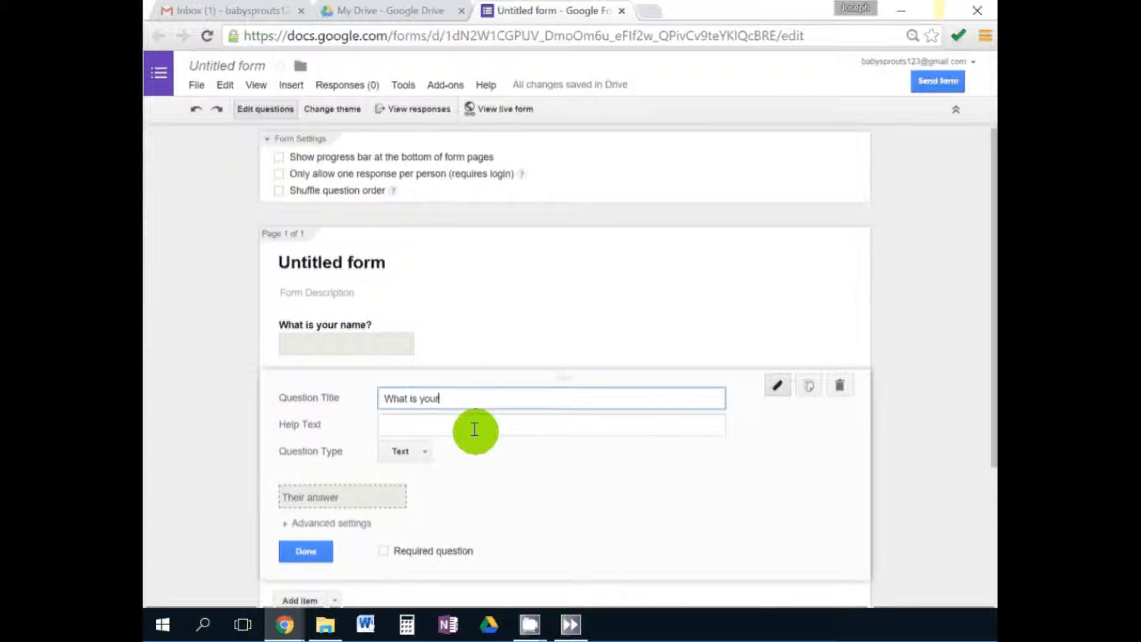
type(" child's name?")
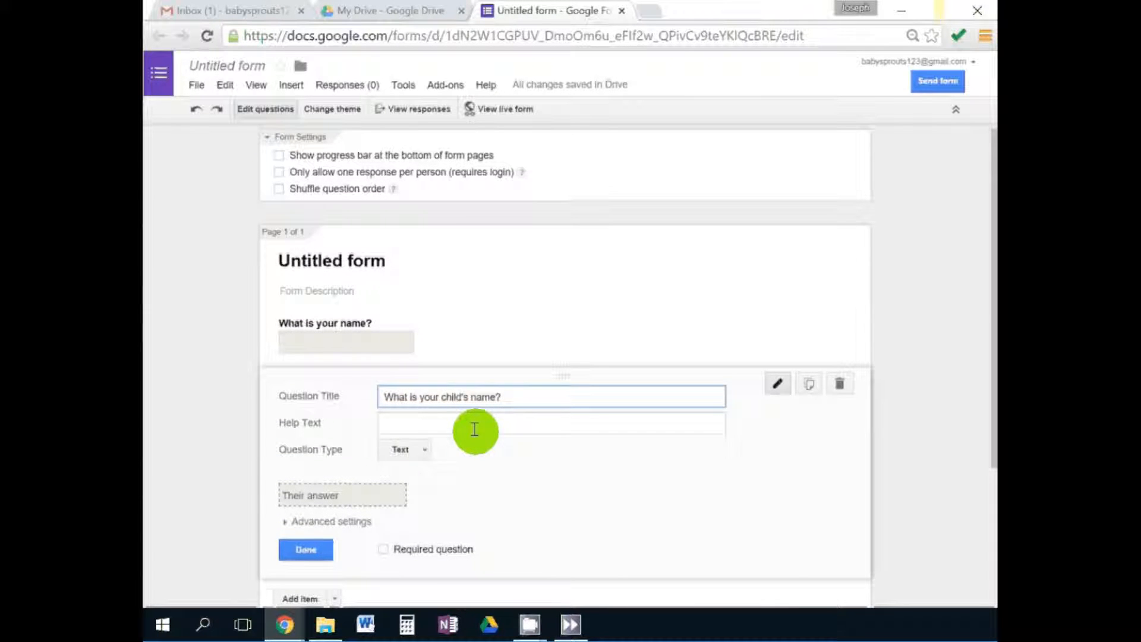
left_click(306, 549)
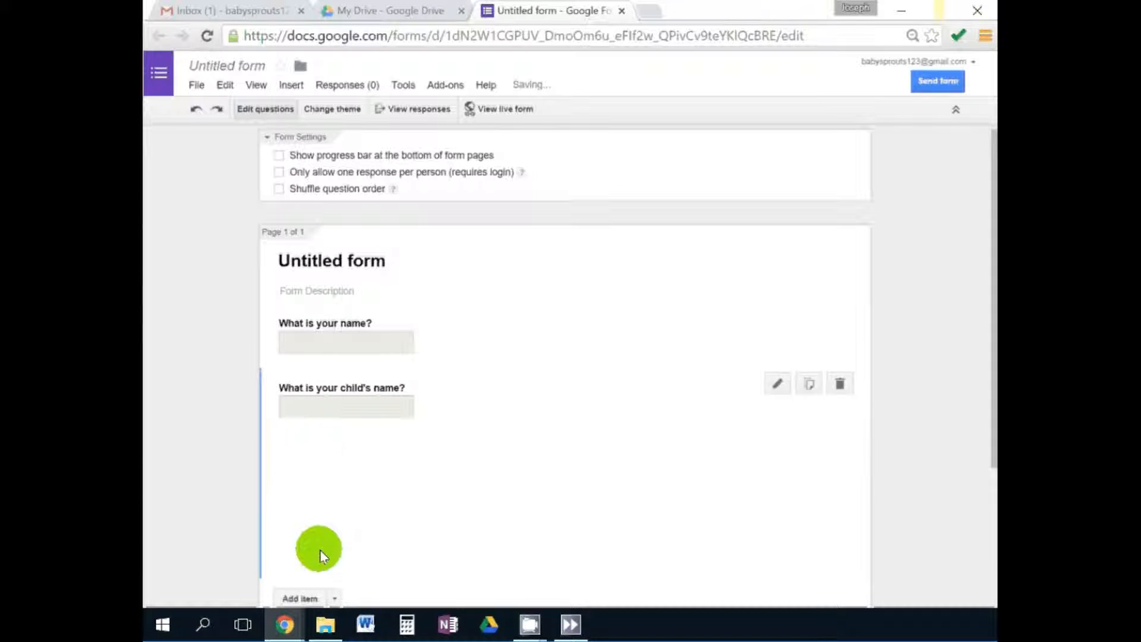
Add a multiple-choice 'Do you like the color blue?' question with Yes and No.
left_click(336, 457)
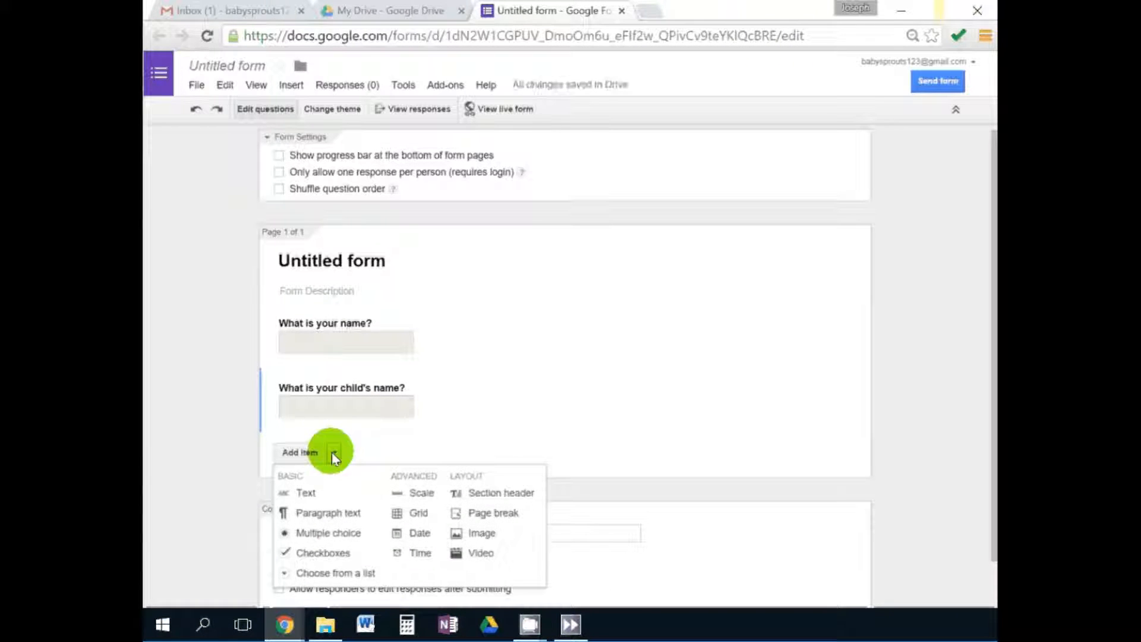
left_click(298, 492)
type("D")
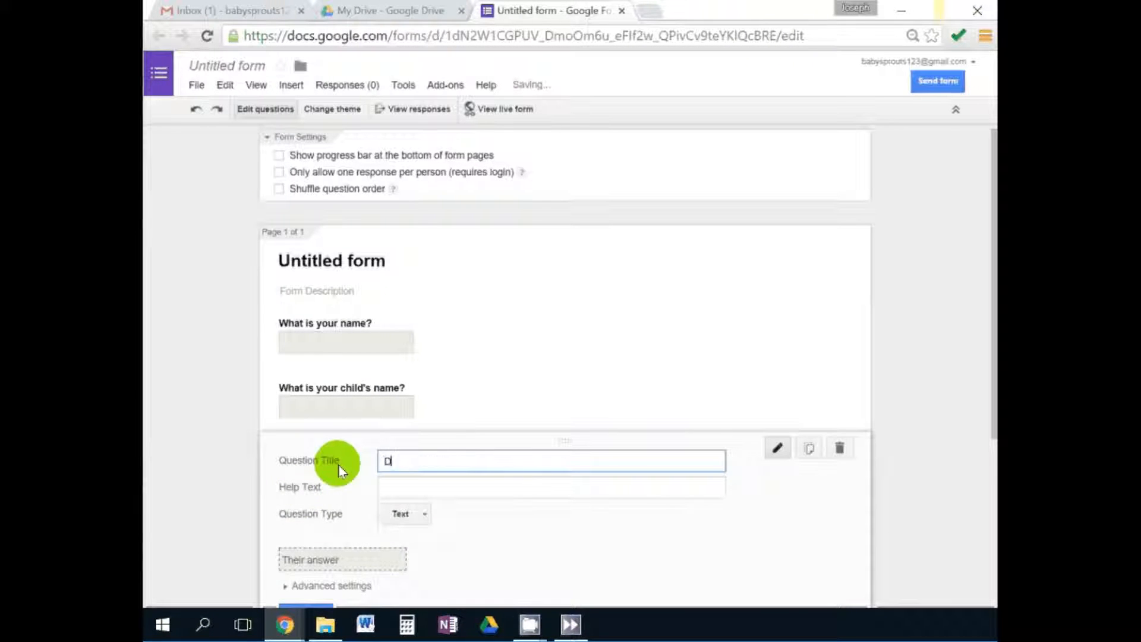
type("o you like the co")
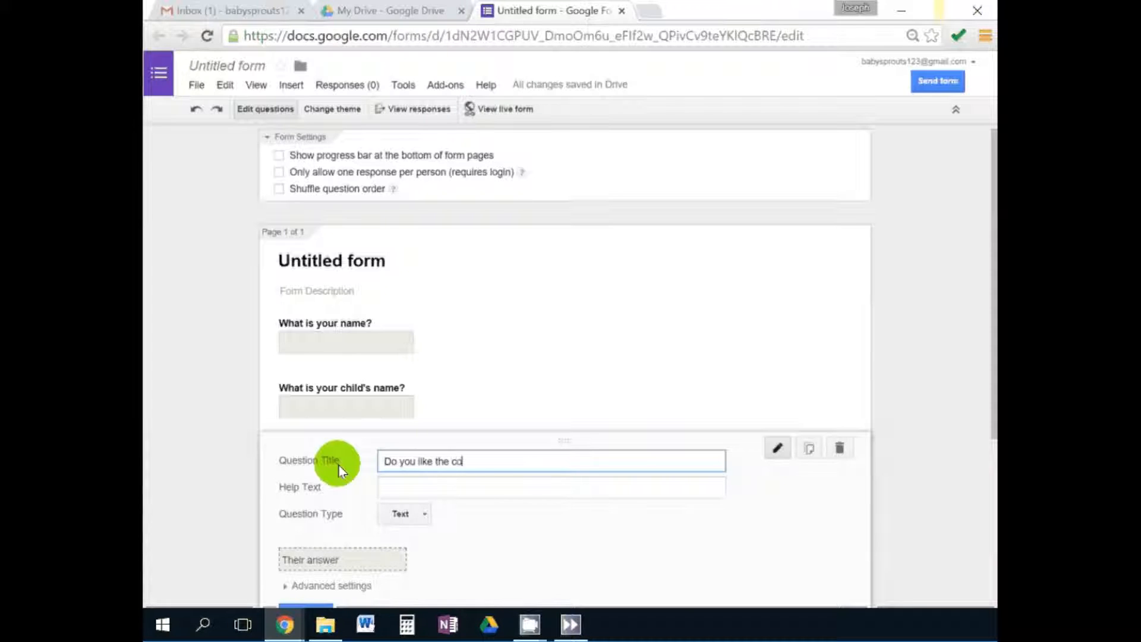
type("lor blue?")
left_click(402, 514)
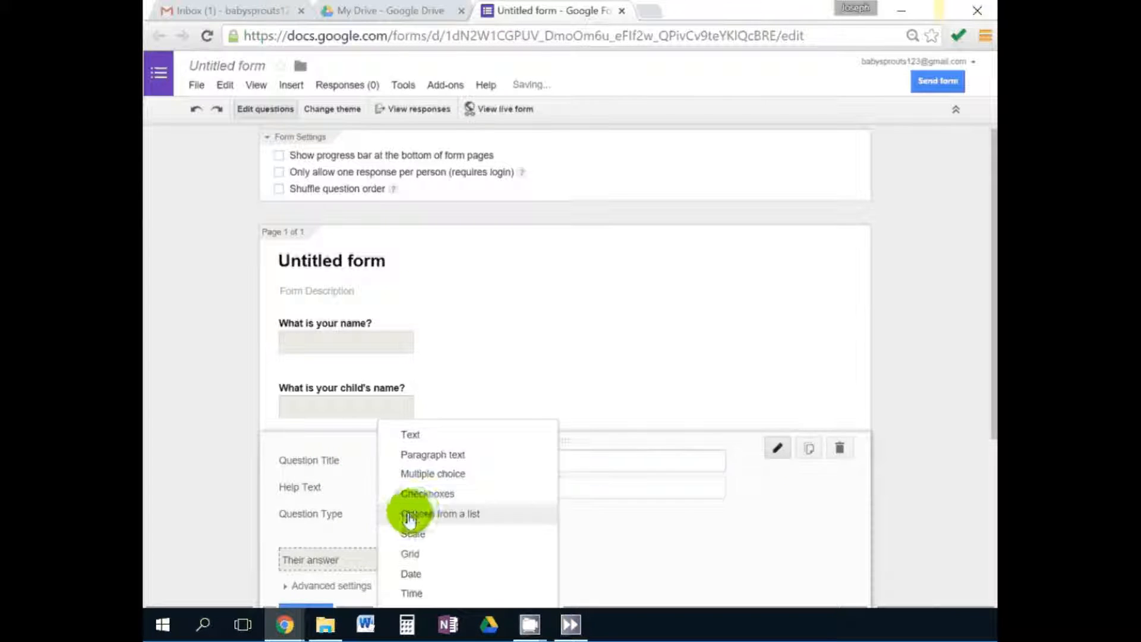
left_click(416, 479)
left_click(450, 544)
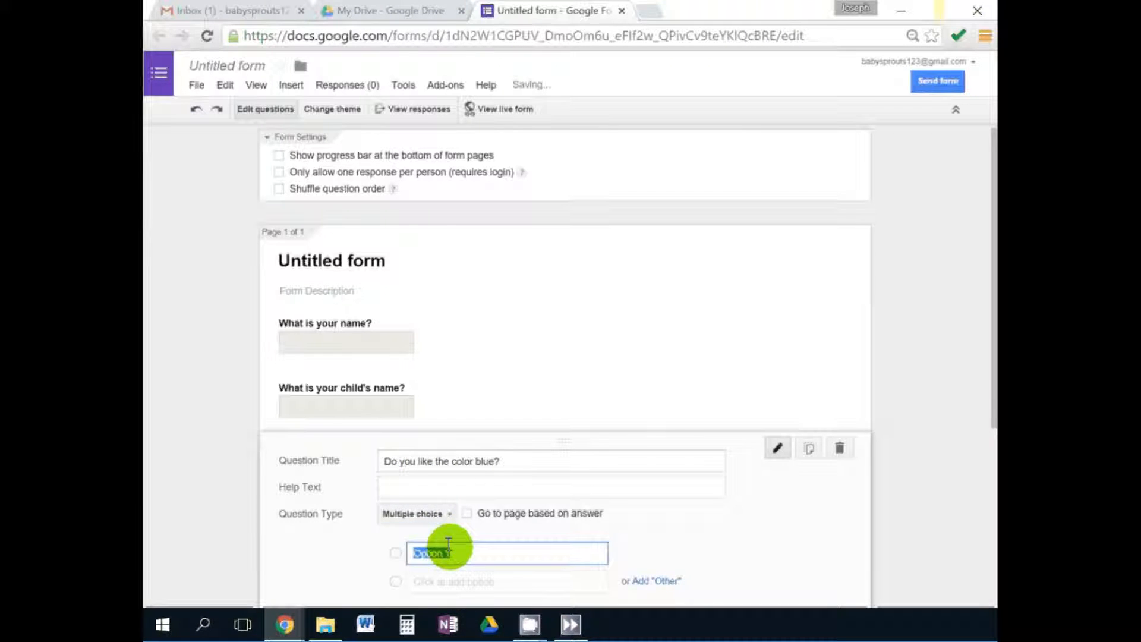
type("Yes")
key("Return")
type("No")
scroll(181, 460, "down", 1)
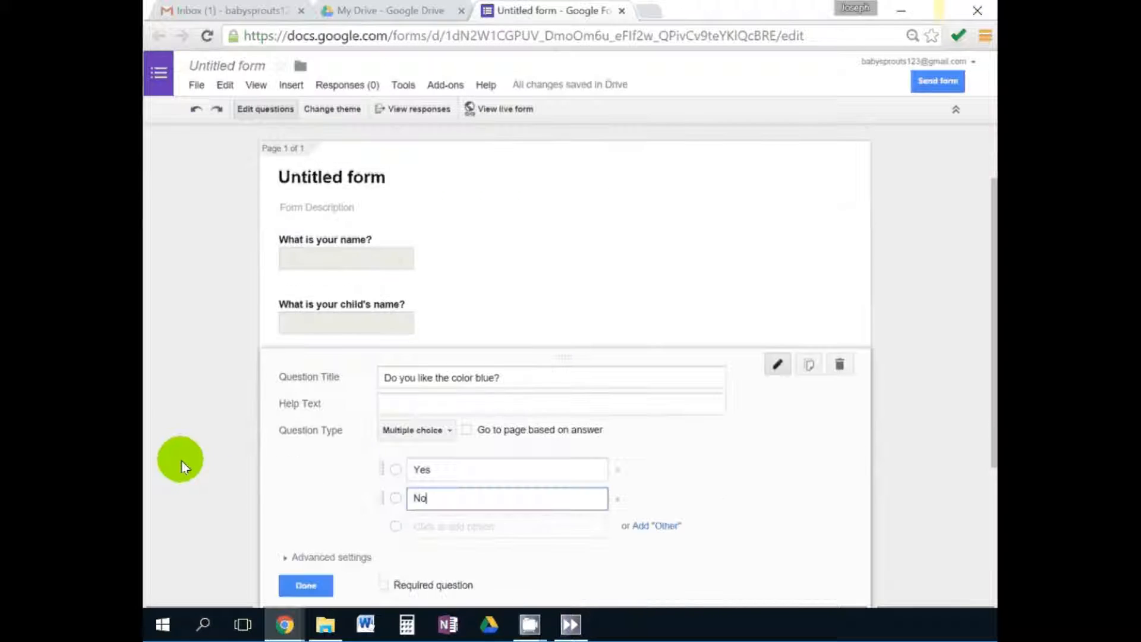
left_click(310, 575)
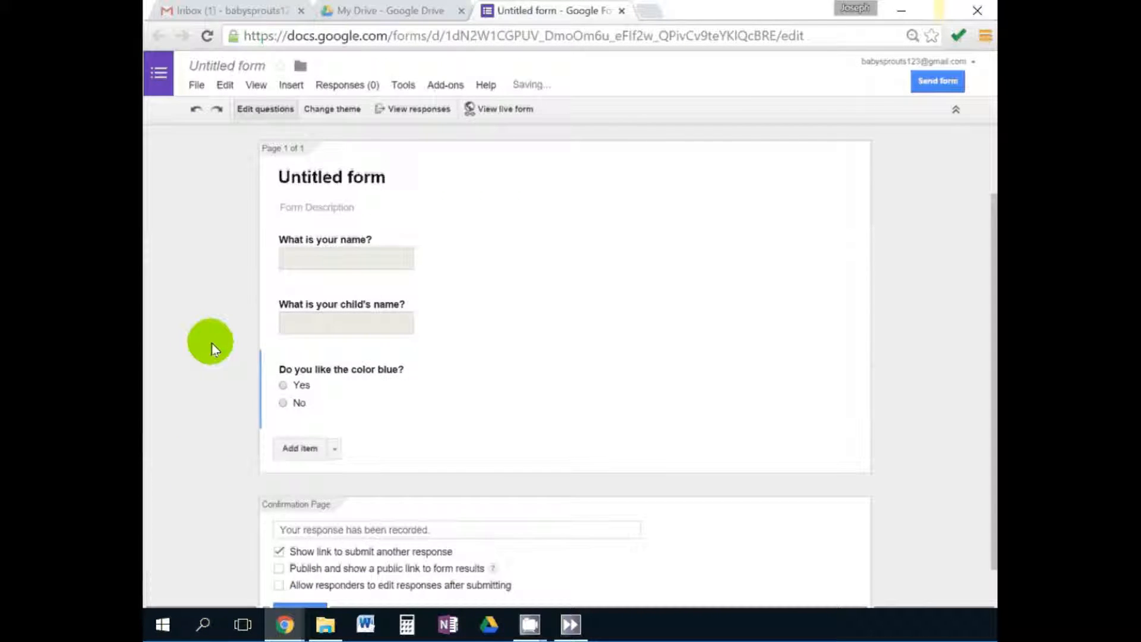
scroll(208, 338, "up", 1)
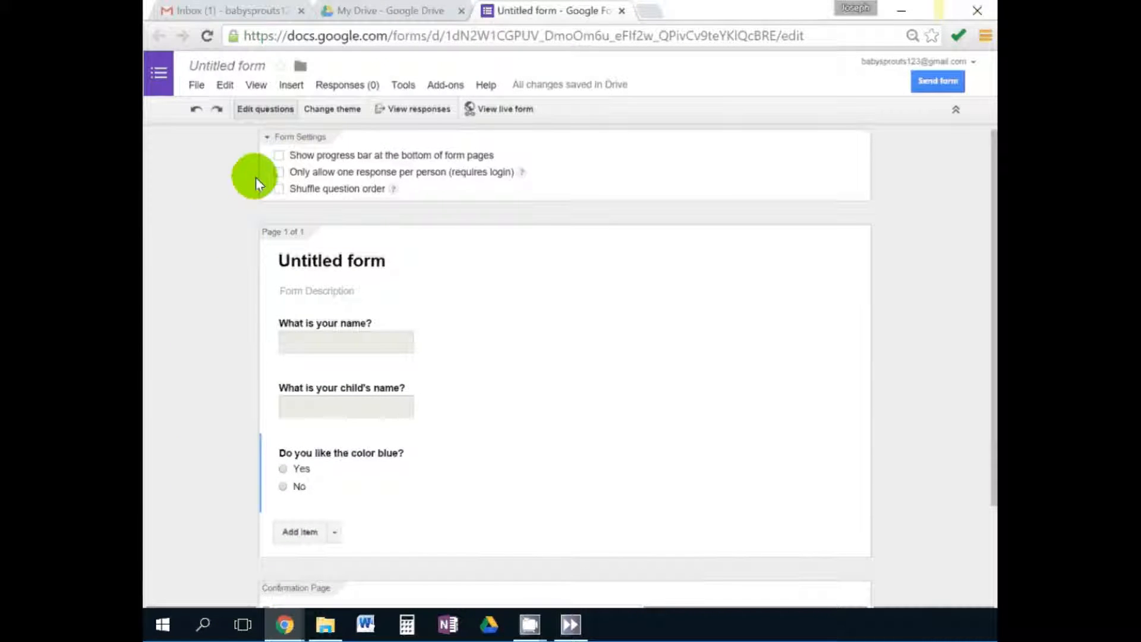
Fill the live form with both names and Yes, submit it, and close the confirmation.
left_click(486, 109)
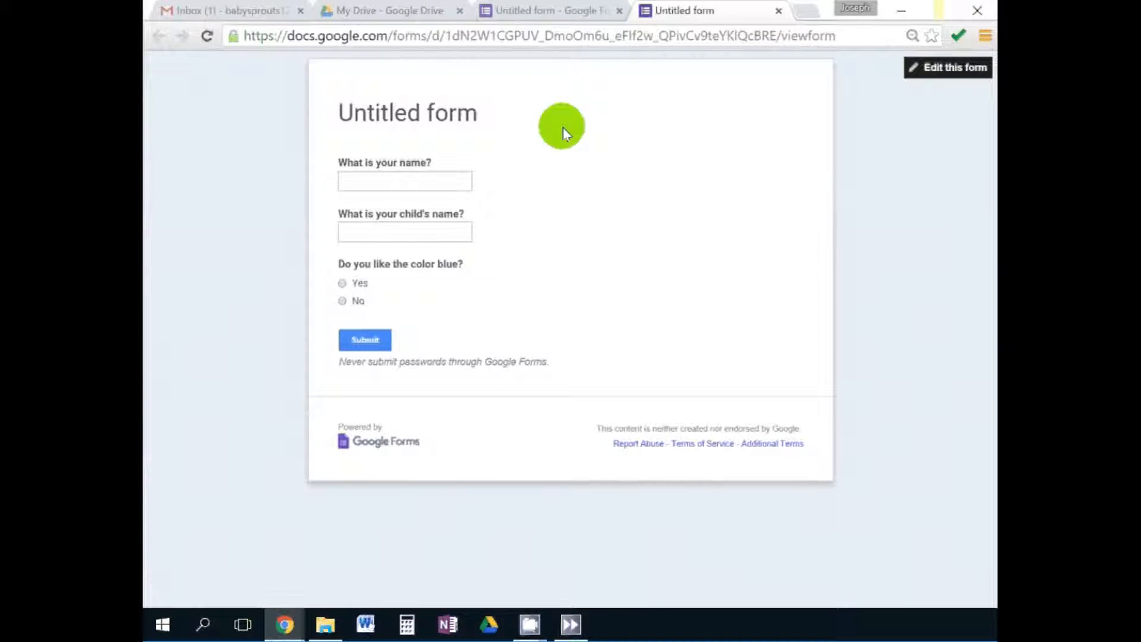
left_click(408, 174)
type("Joe")
key("Tab")
type("Joe J")
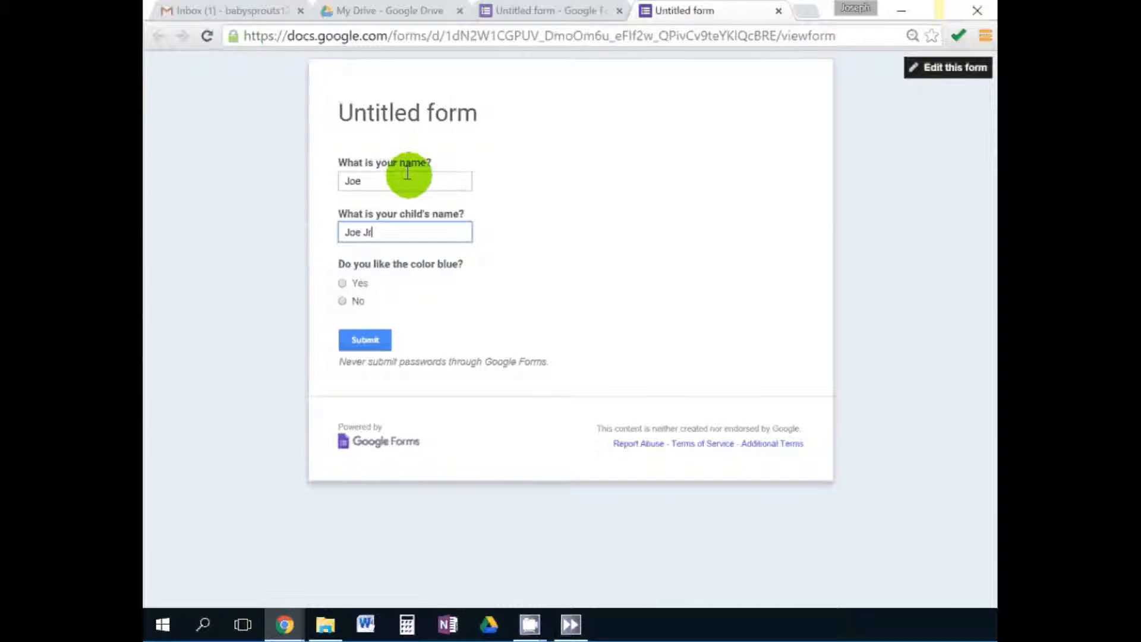
left_click(342, 283)
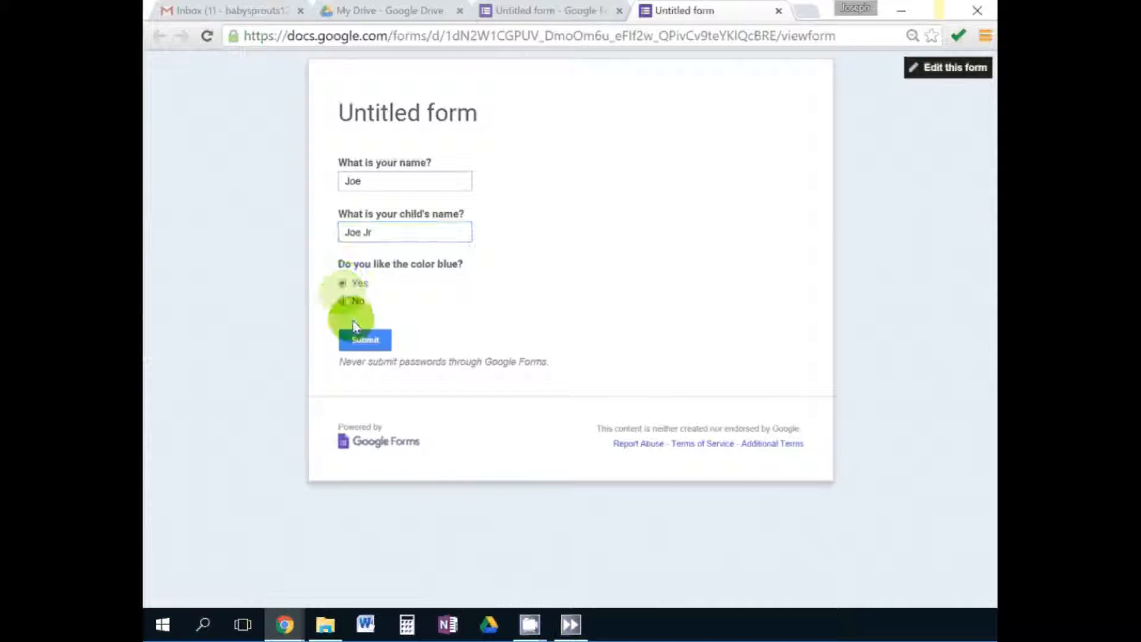
left_click(366, 339)
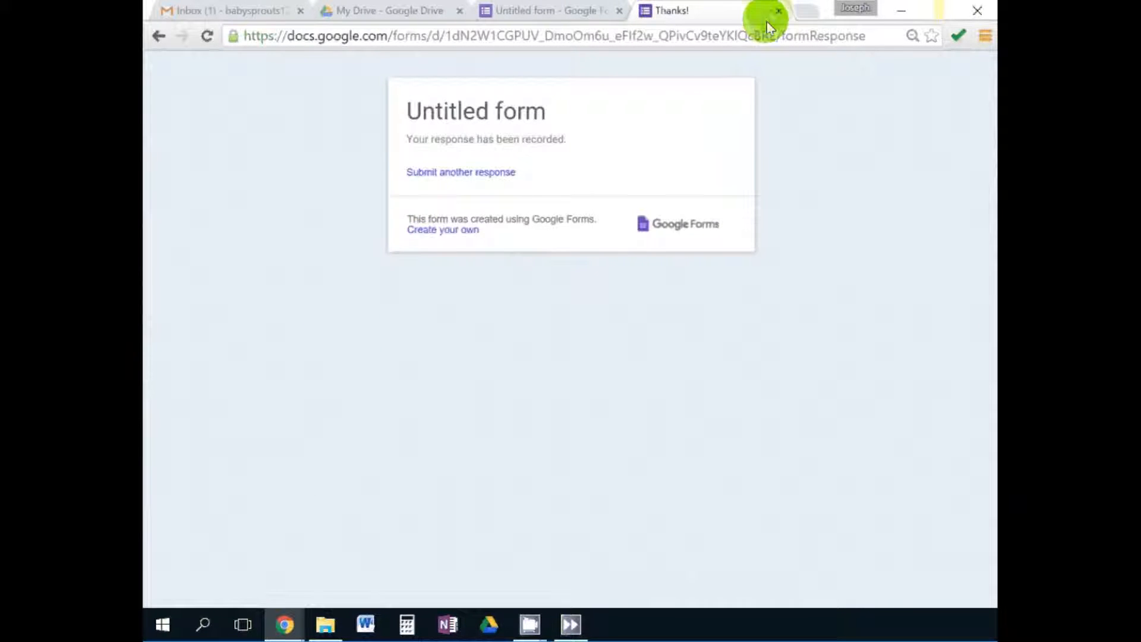
left_click(778, 11)
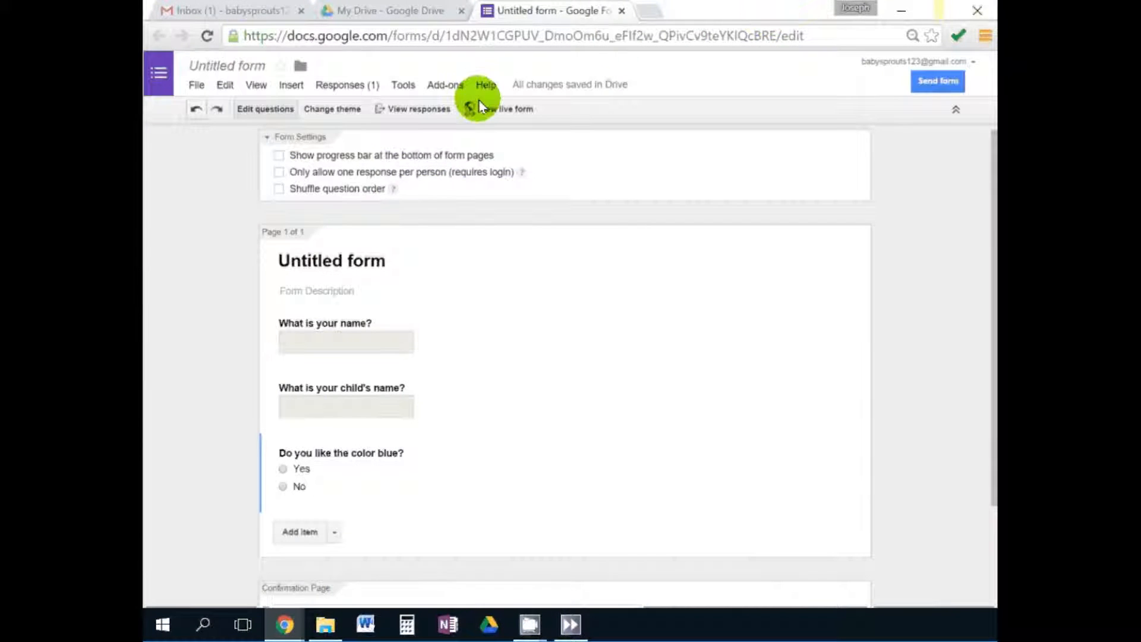
Send responses to a new Untitled form (Responses) spreadsheet.
left_click(351, 88)
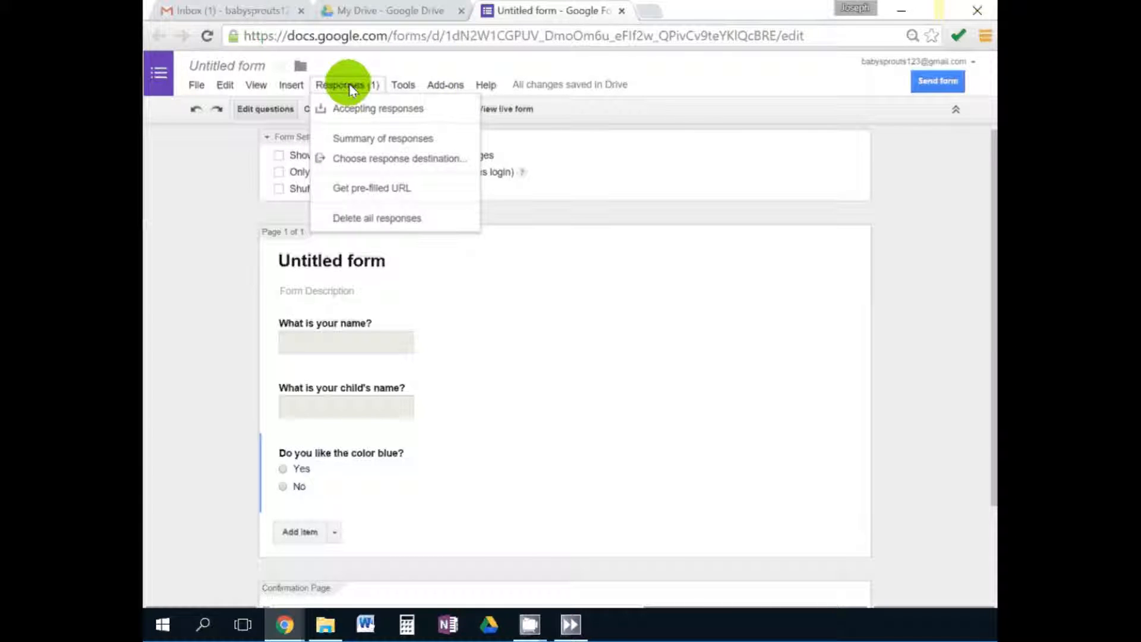
left_click(365, 159)
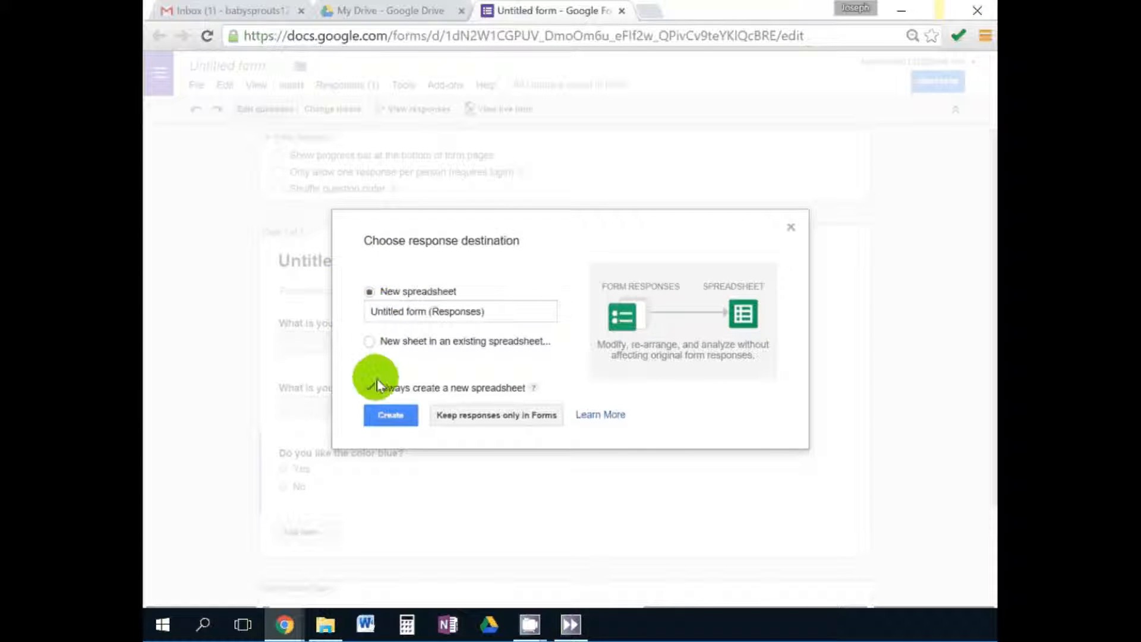
left_click(390, 412)
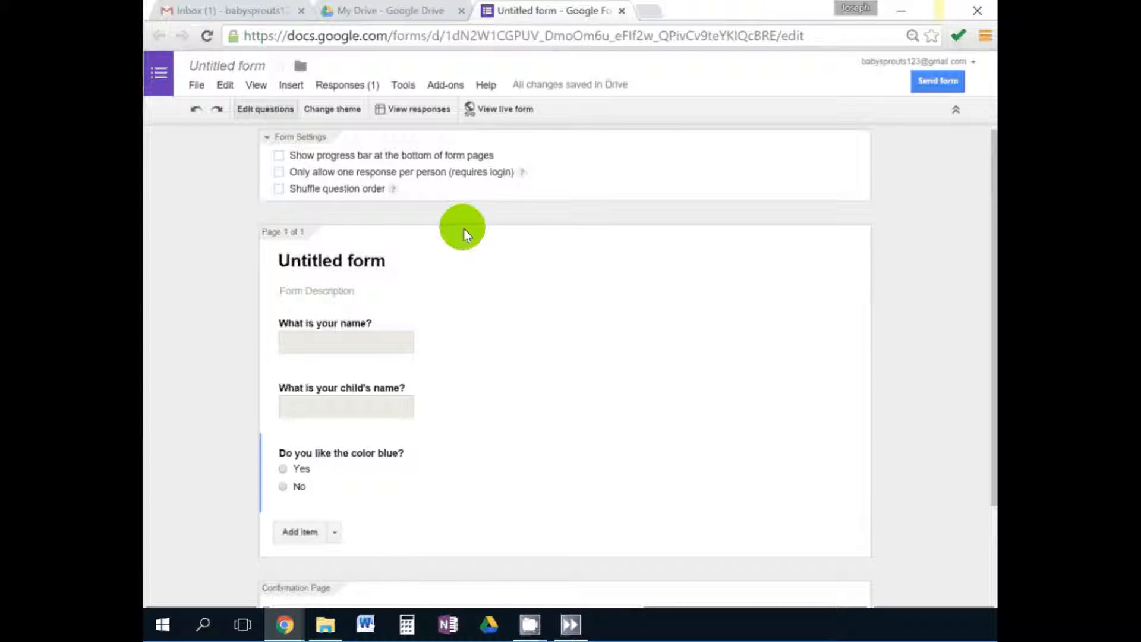
View the responses spreadsheet, then close it.
left_click(351, 86)
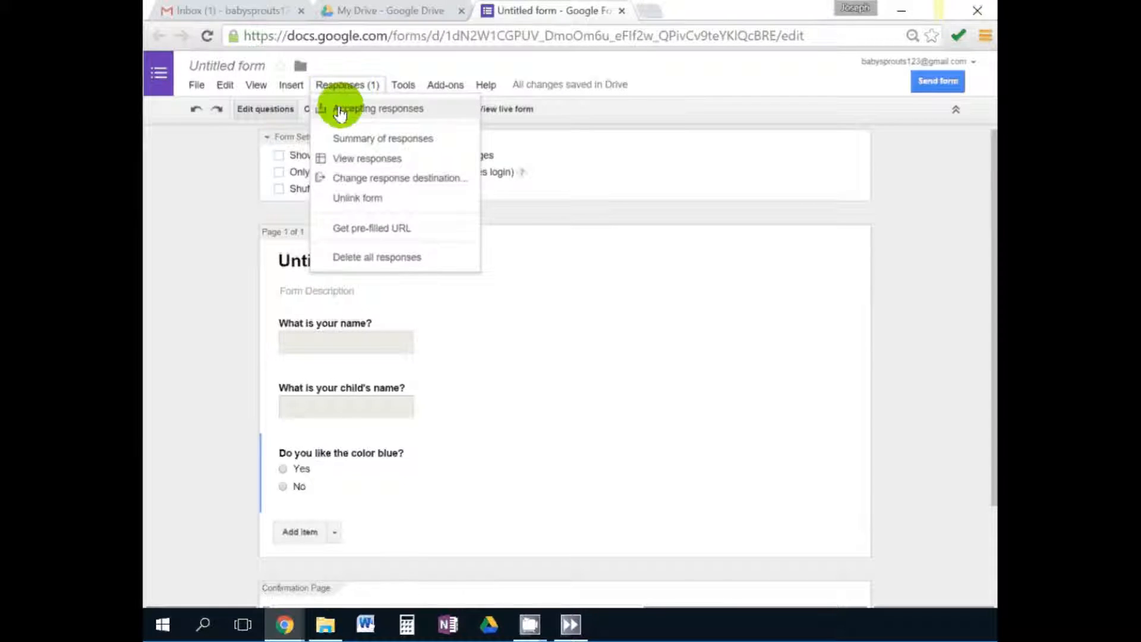
left_click(348, 158)
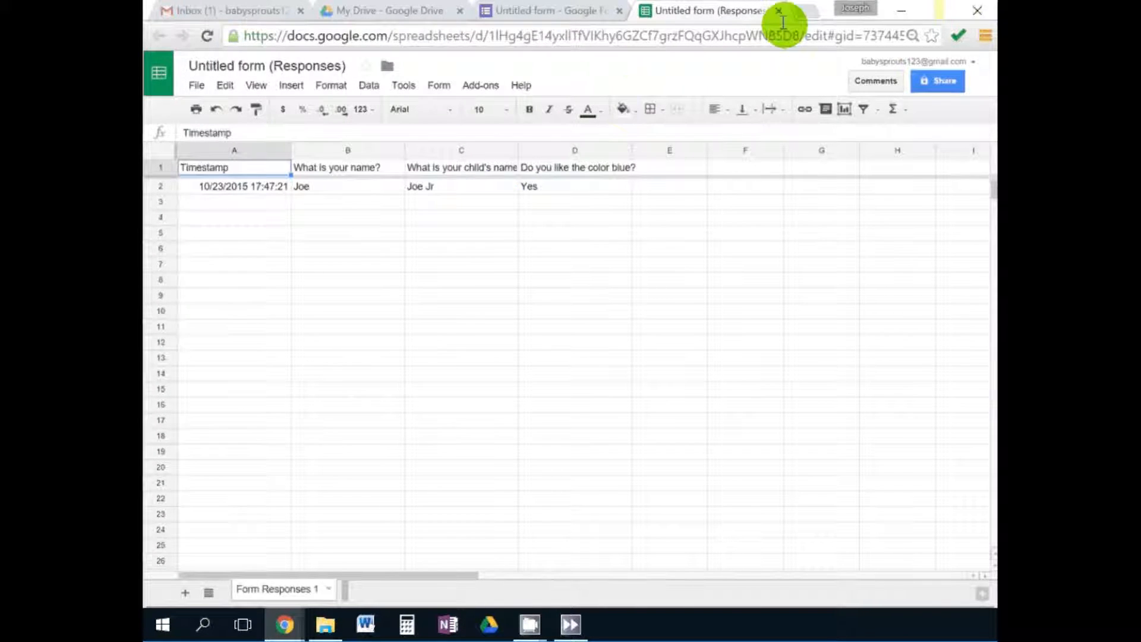
left_click(778, 11)
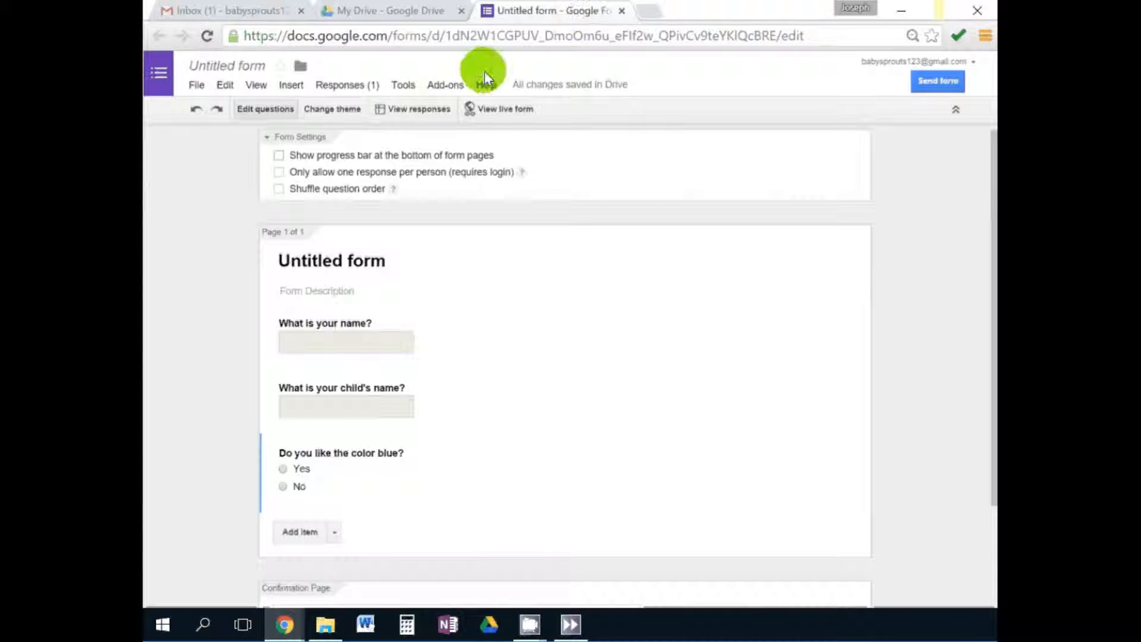
Get the form's pre-filled URL, select its address, and close the pre-fill page.
left_click(357, 87)
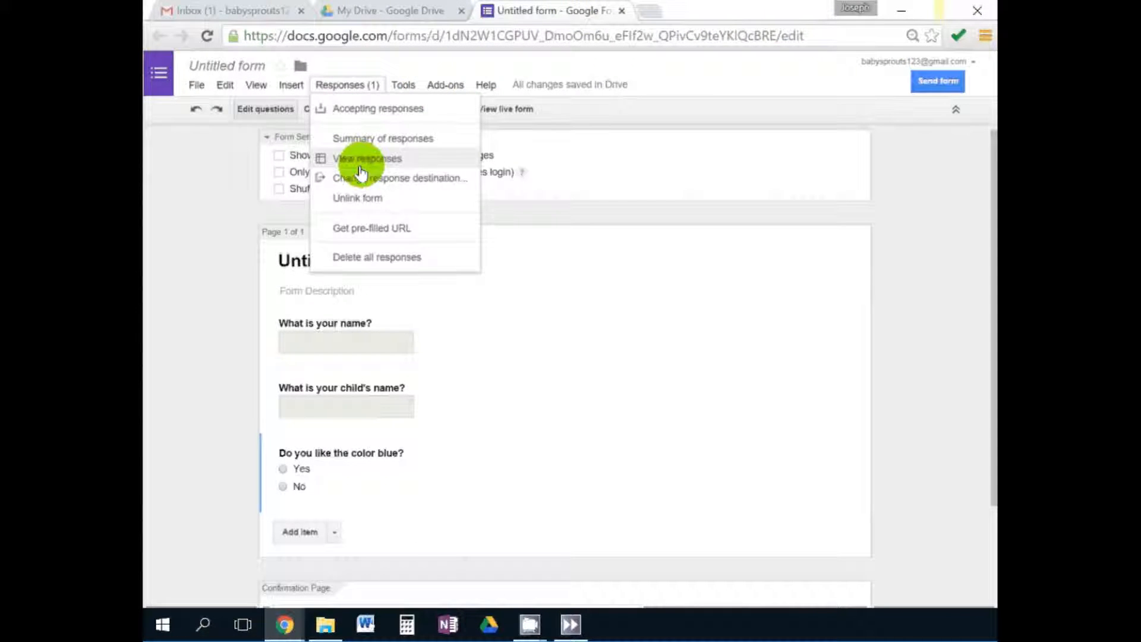
left_click(388, 233)
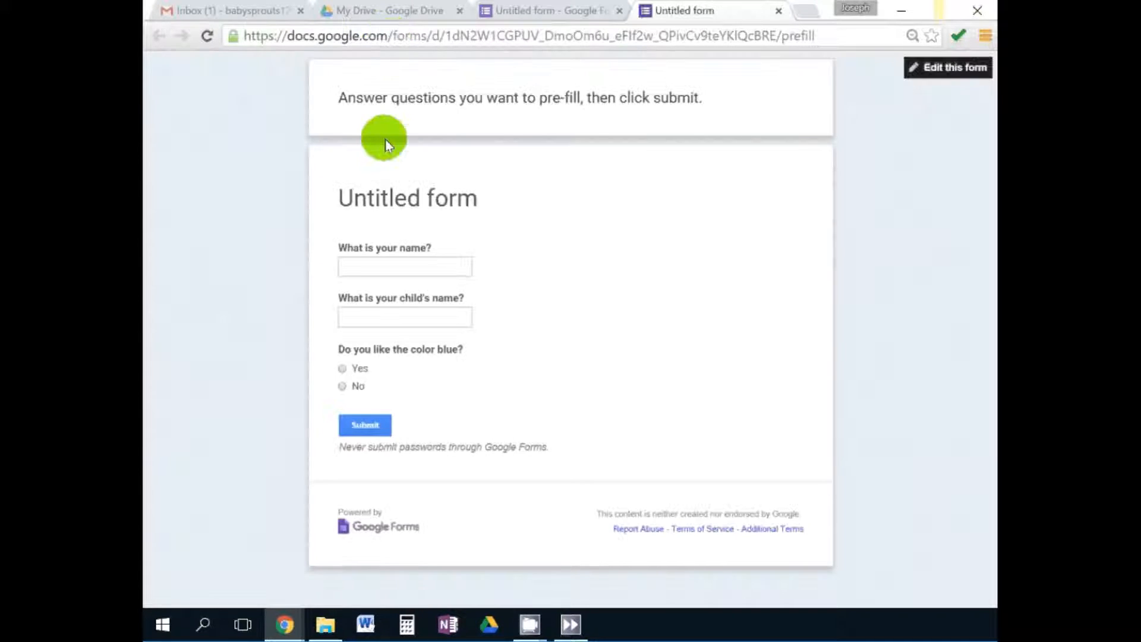
left_click(342, 35)
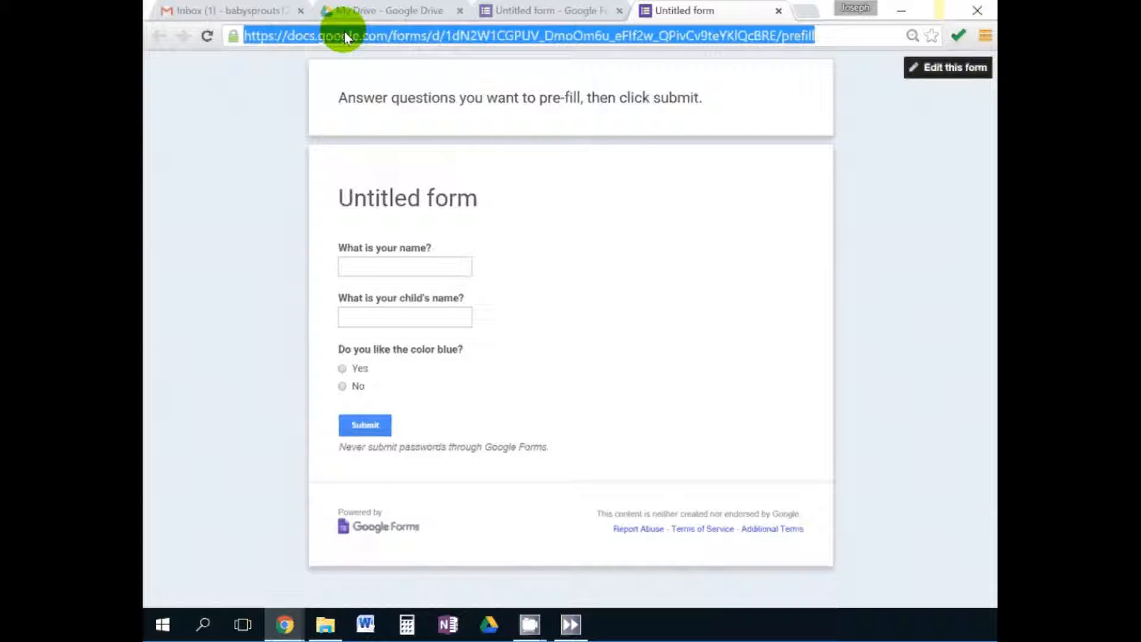
left_click(779, 13)
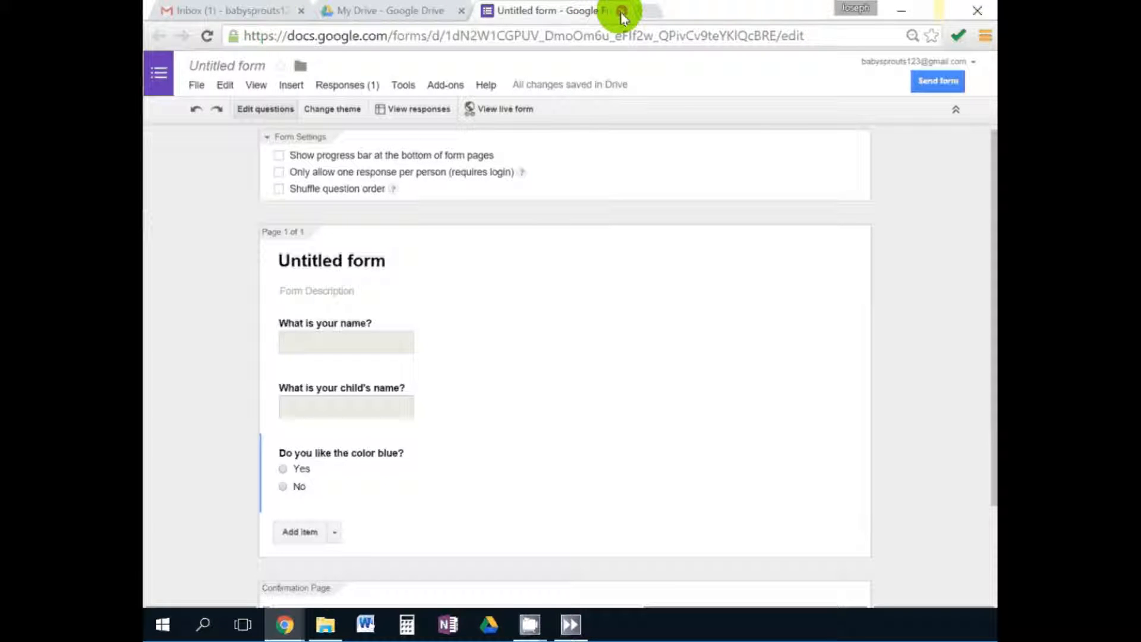
Drag Untitled form and its responses spreadsheet into the trash.
left_click(402, 12)
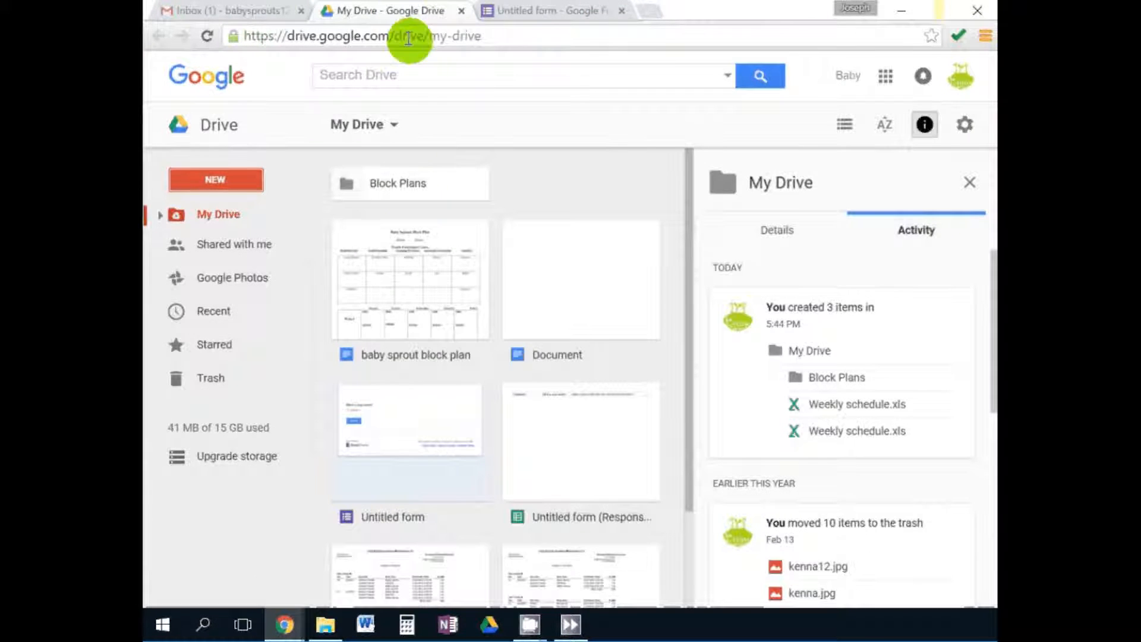
scroll(419, 211, "down", 1)
left_click(434, 425)
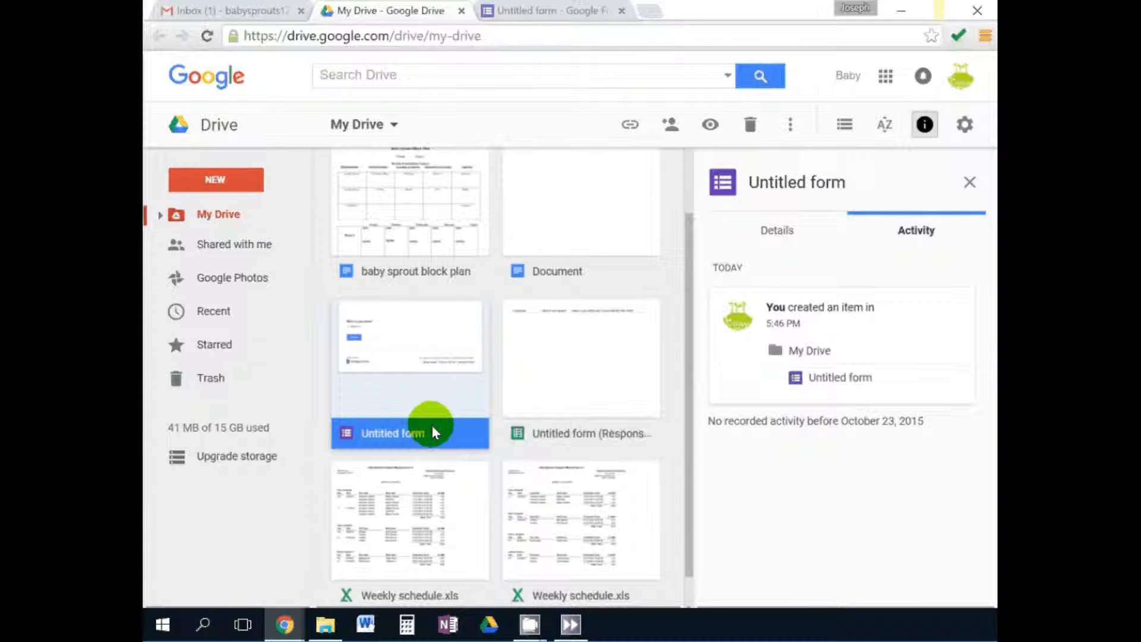
left_click_drag(419, 435, 220, 409)
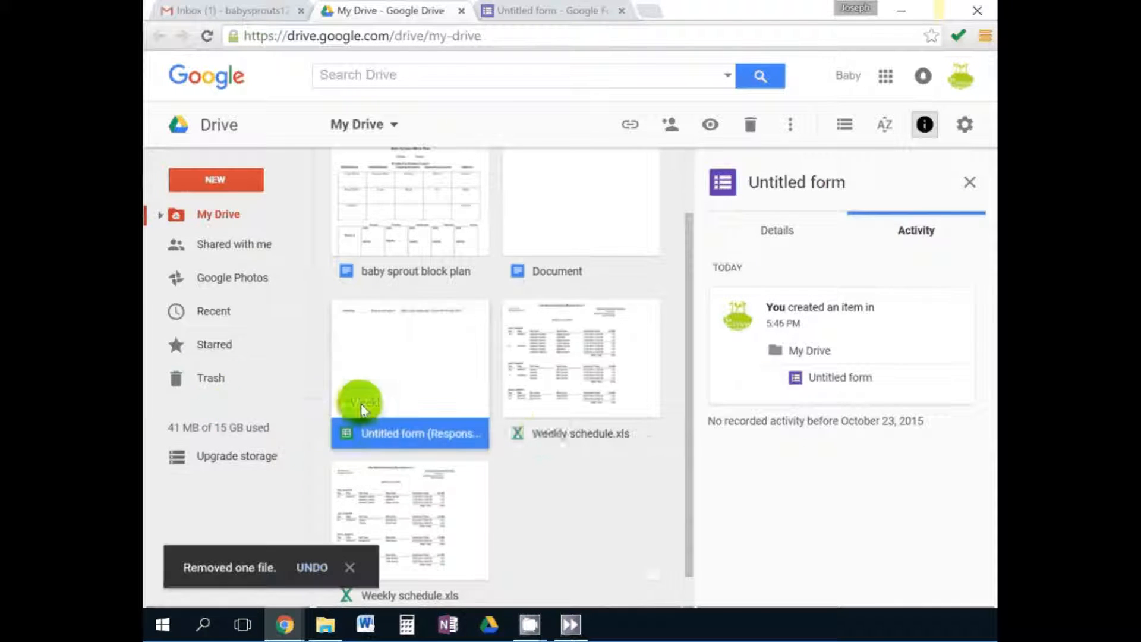
left_click_drag(410, 433, 212, 398)
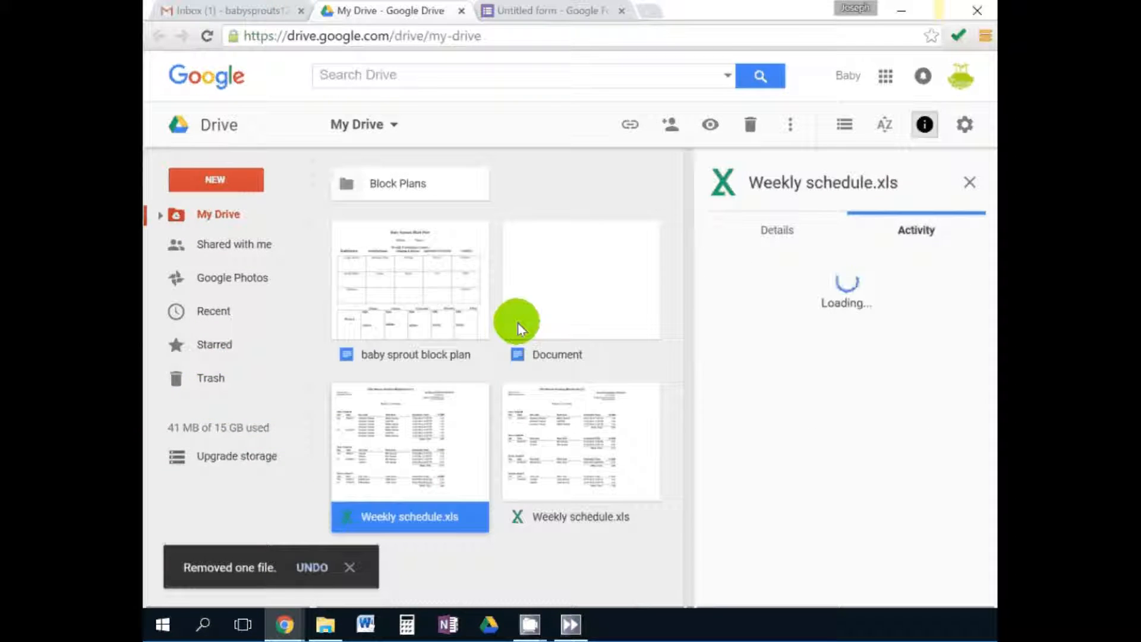
Create a new blank Google Drawing.
left_click(232, 189)
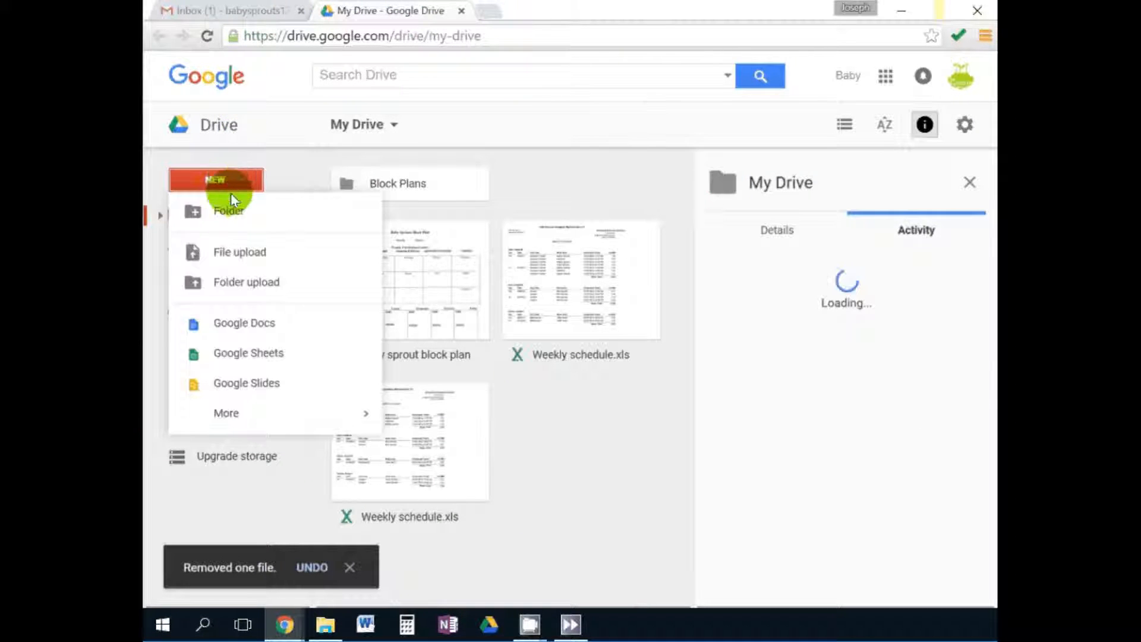
left_click(267, 412)
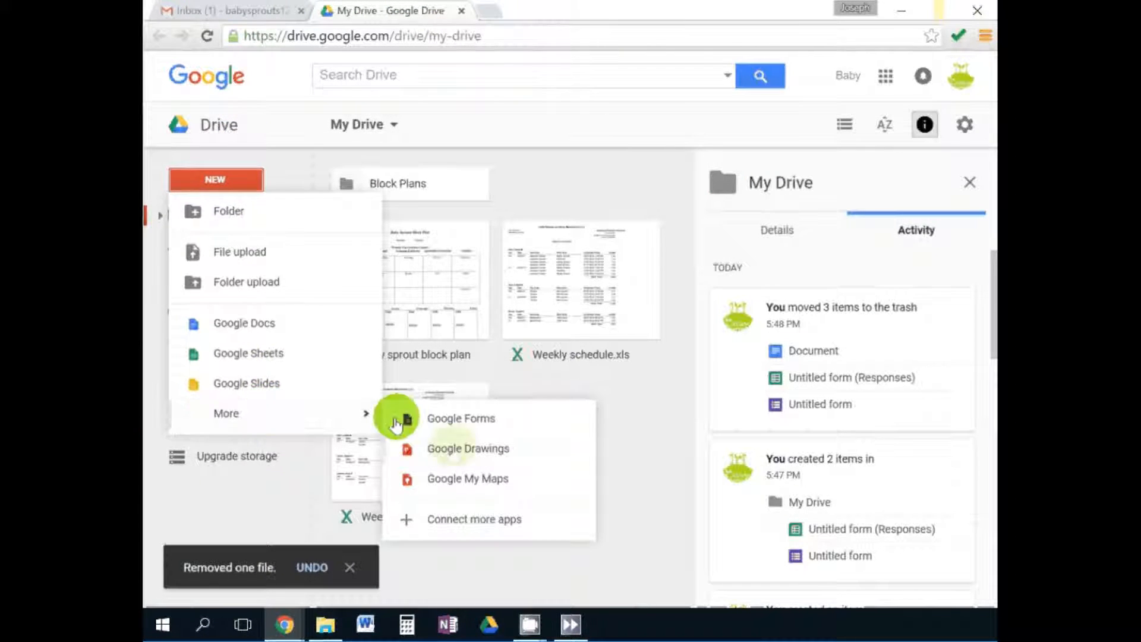
left_click(455, 451)
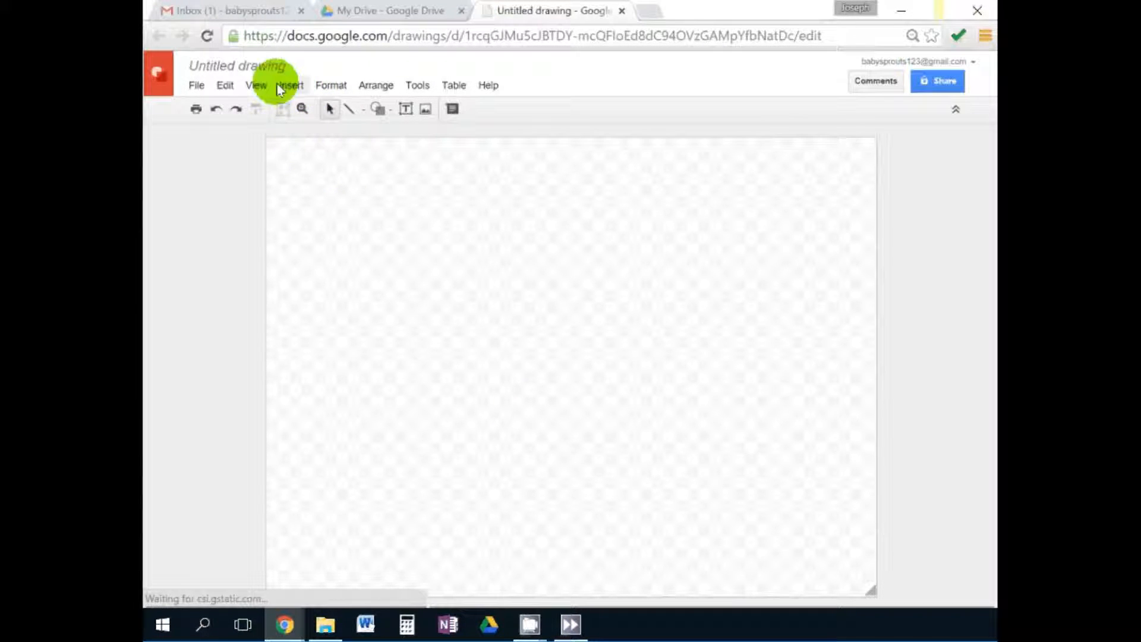
Draw a right-pointing arrow on the canvas and fill it with blue.
left_click(196, 86)
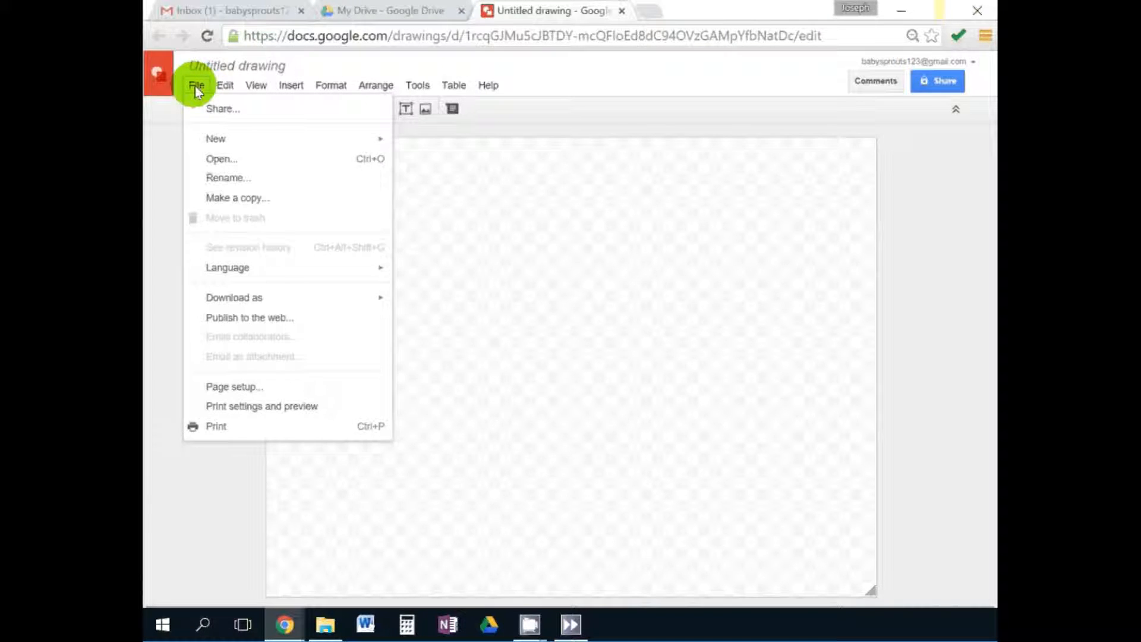
mouse_move(282, 83)
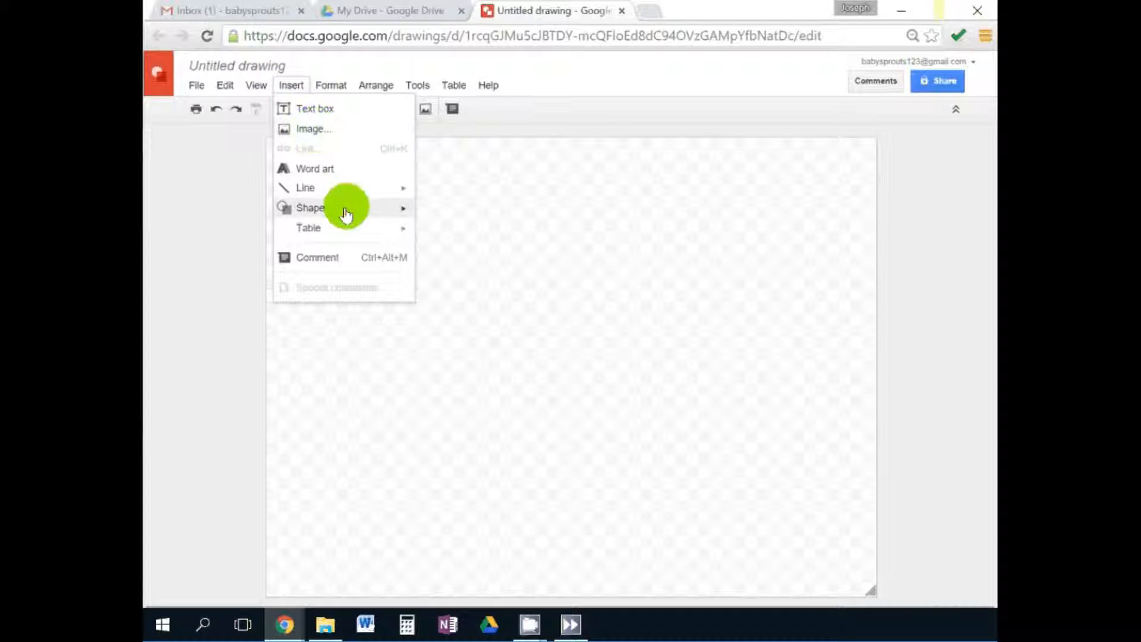
mouse_move(344, 214)
mouse_move(458, 236)
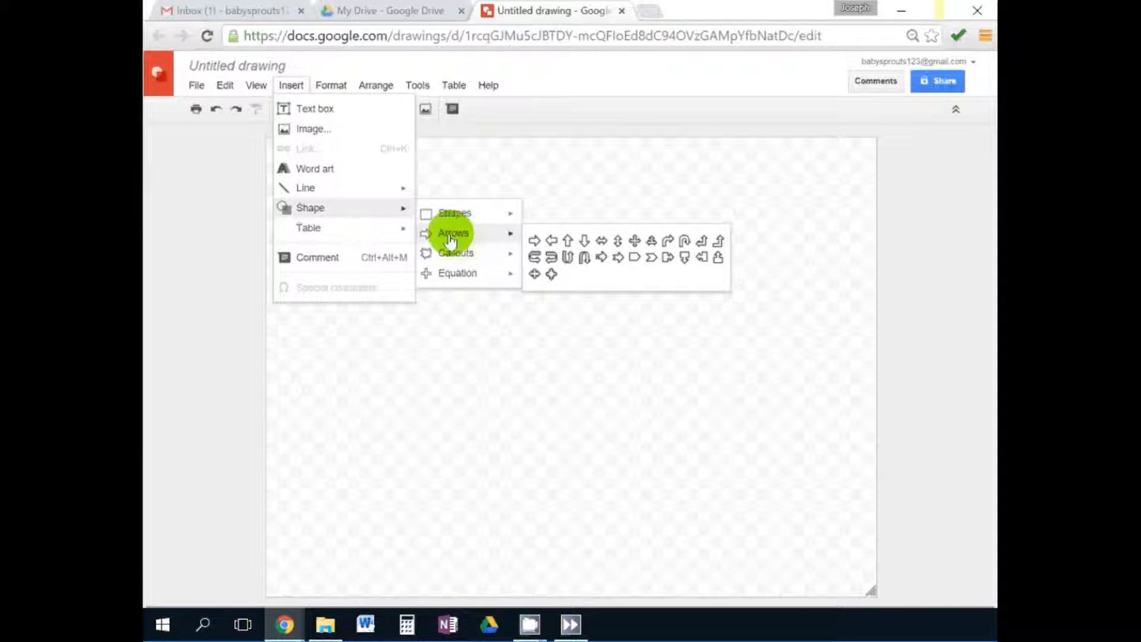
left_click(534, 243)
left_click_drag(359, 201, 576, 372)
left_click(451, 109)
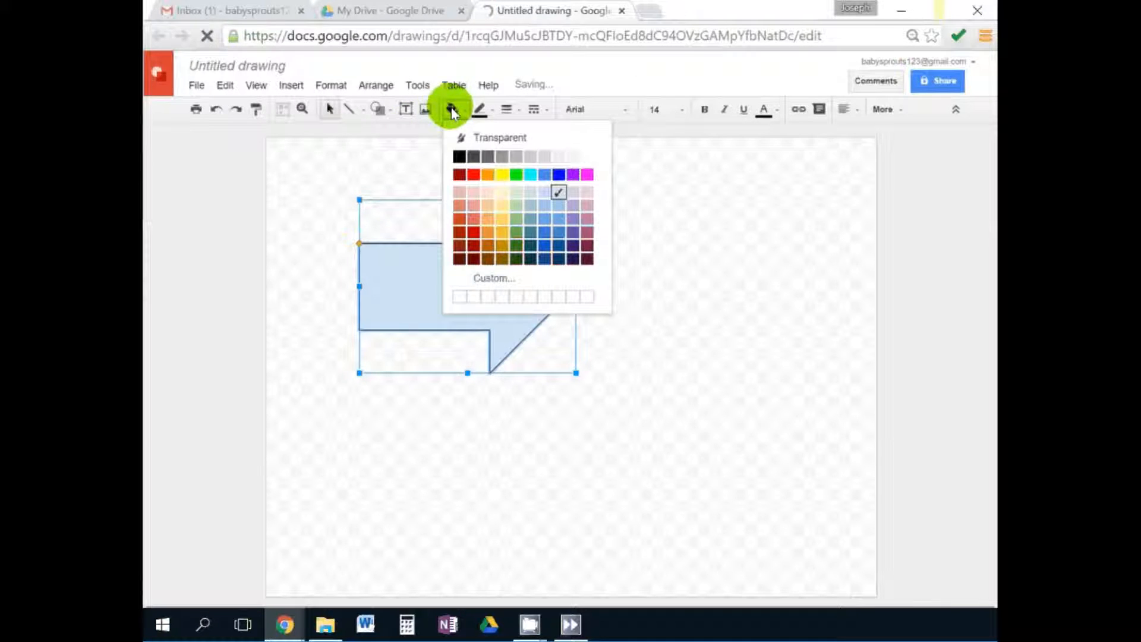
left_click(544, 232)
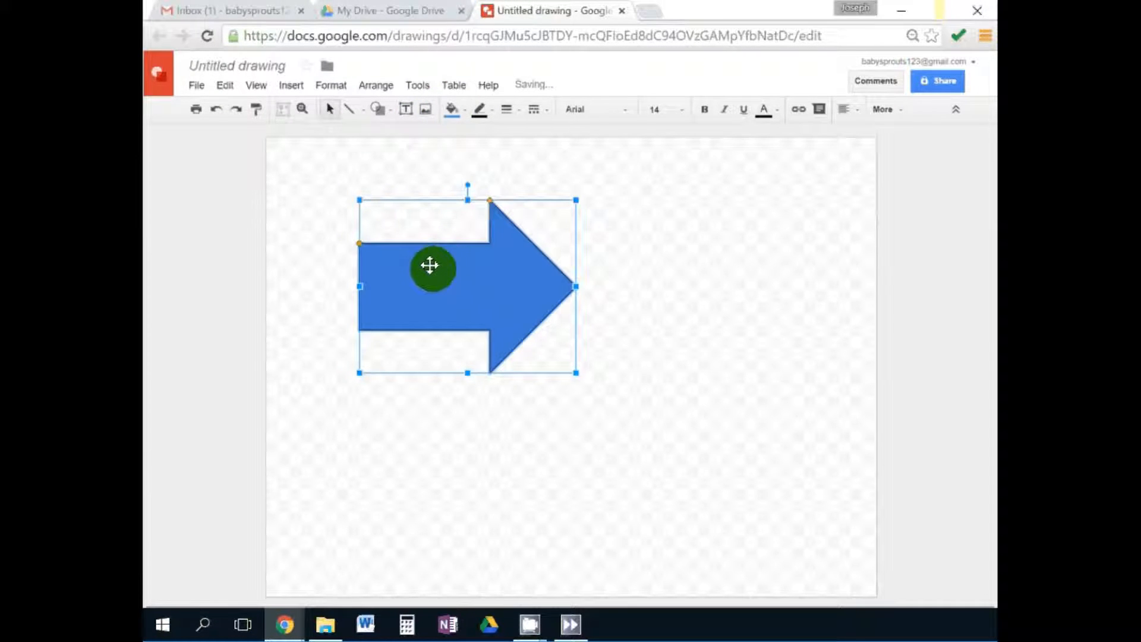
left_click(500, 141)
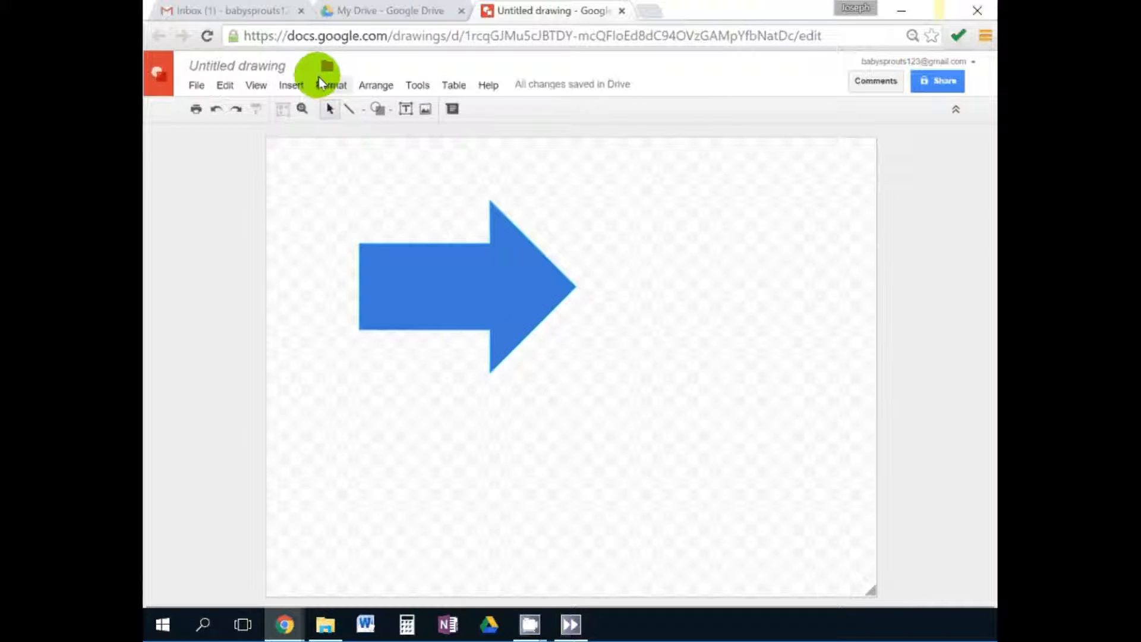
Close the drawing, trash Untitled drawing, and open the baby sprout block plan.
left_click(623, 10)
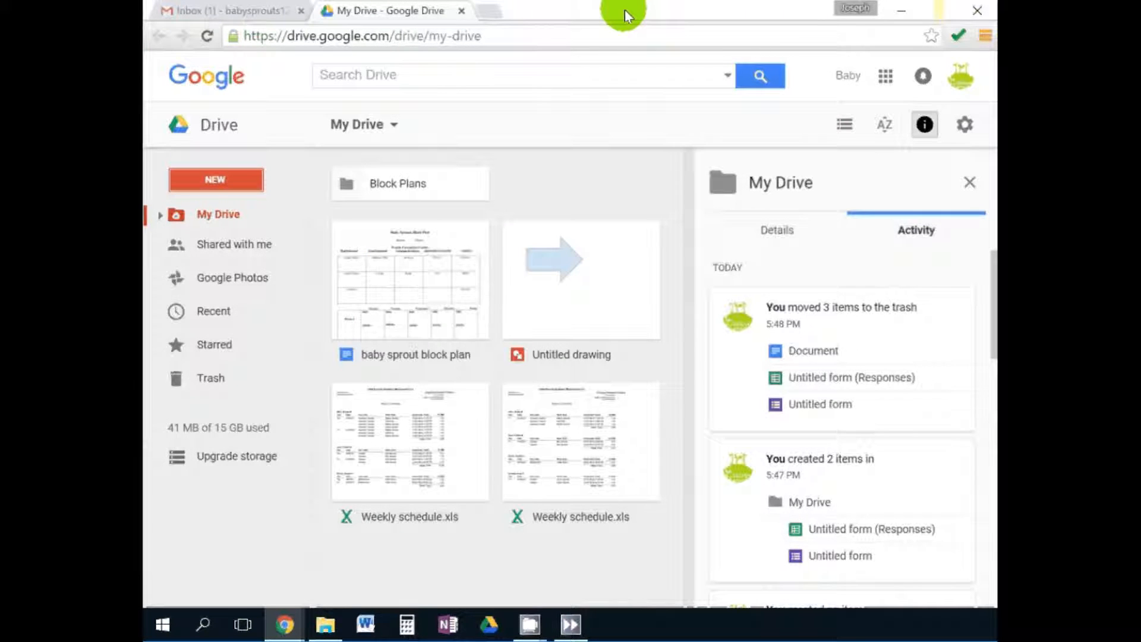
mouse_move(572, 294)
left_mouse_down()
mouse_move(441, 311)
mouse_move(199, 386)
mouse_move(203, 404)
left_mouse_up()
double_click(401, 227)
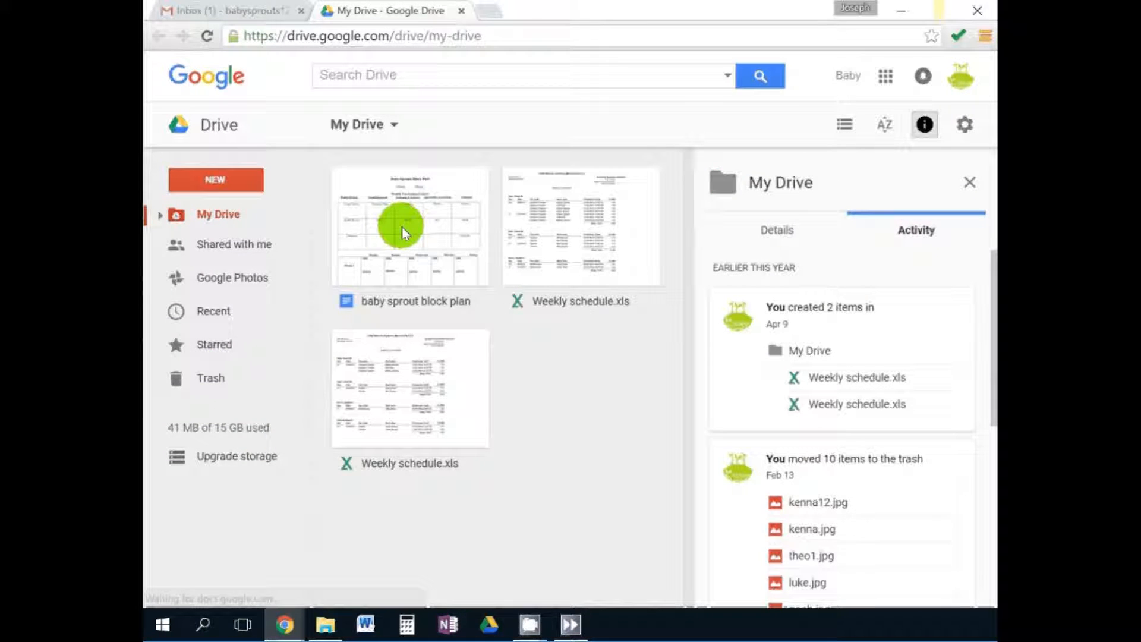